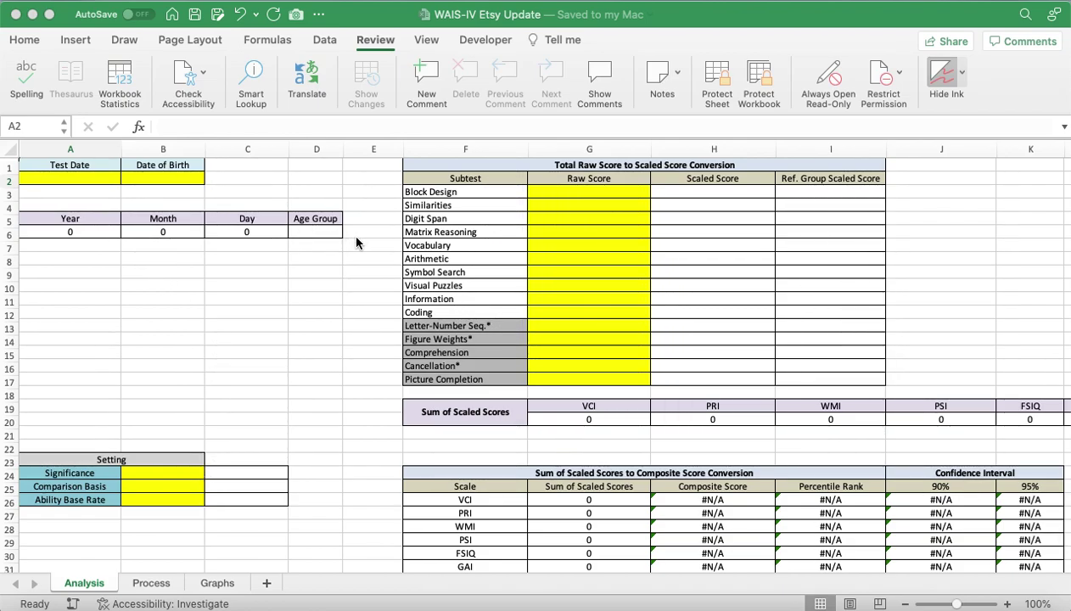
- Review the Analysis sheet's score conversion, settings, discrepancy comparison and strengths and weaknesses tables
{"action": "scroll", "coordinate": [336, 281], "scroll_direction": "down", "scroll_amount": 5}
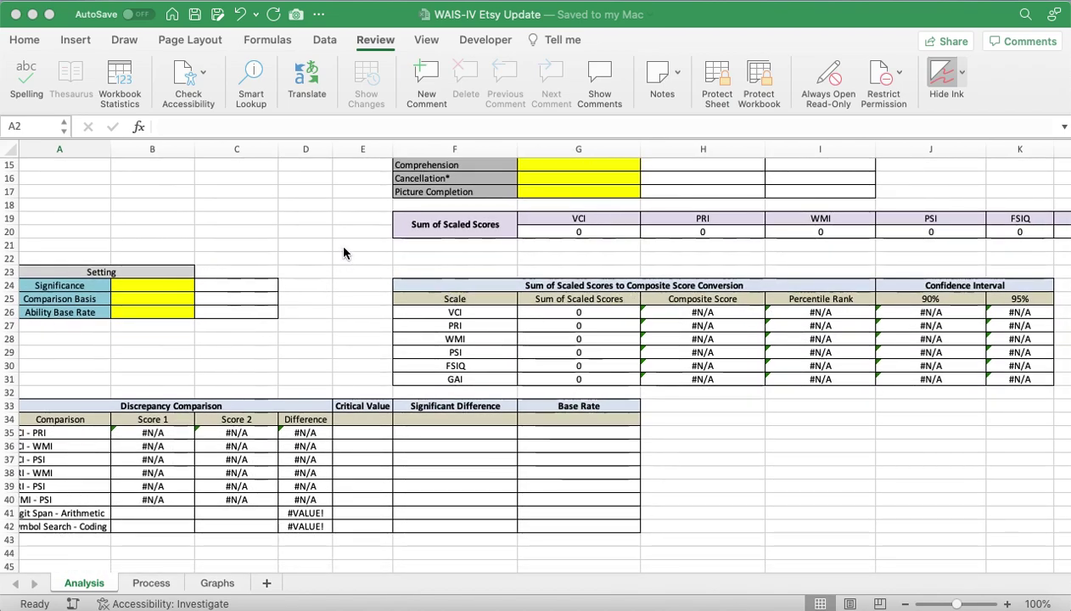
{"action": "scroll", "coordinate": [344, 252], "scroll_direction": "down", "scroll_amount": 6}
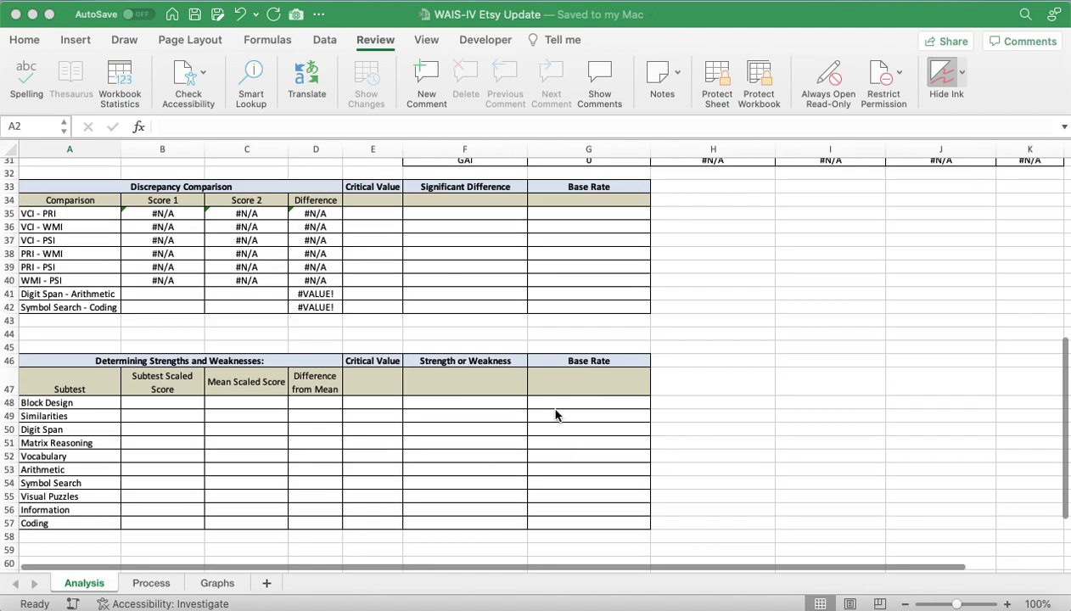
{"action": "scroll", "coordinate": [263, 450], "scroll_direction": "down", "scroll_amount": 3}
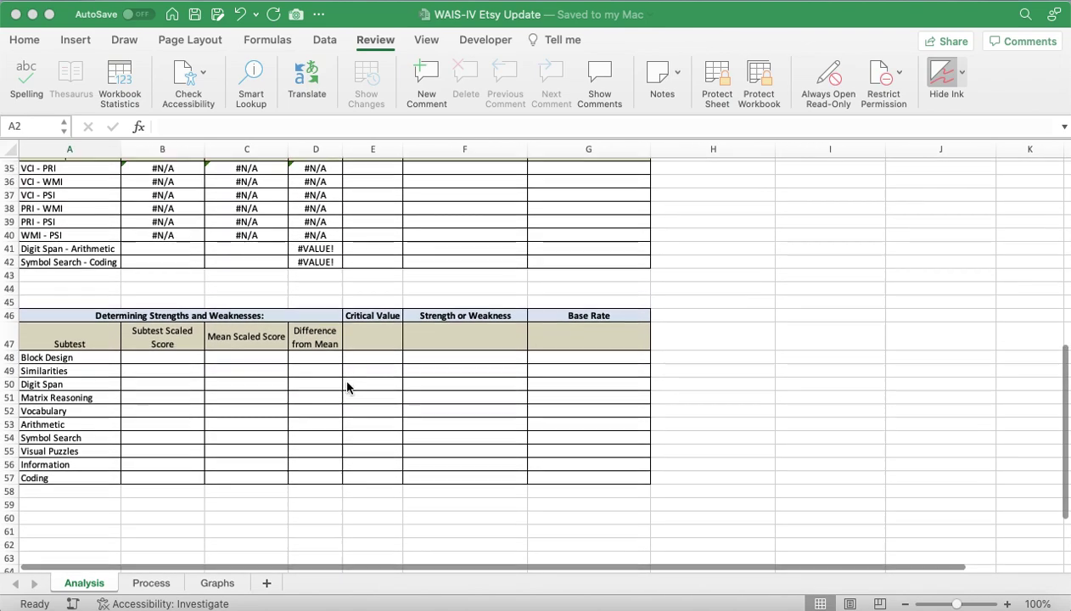
{"action": "scroll", "coordinate": [347, 387], "scroll_direction": "up", "scroll_amount": 5}
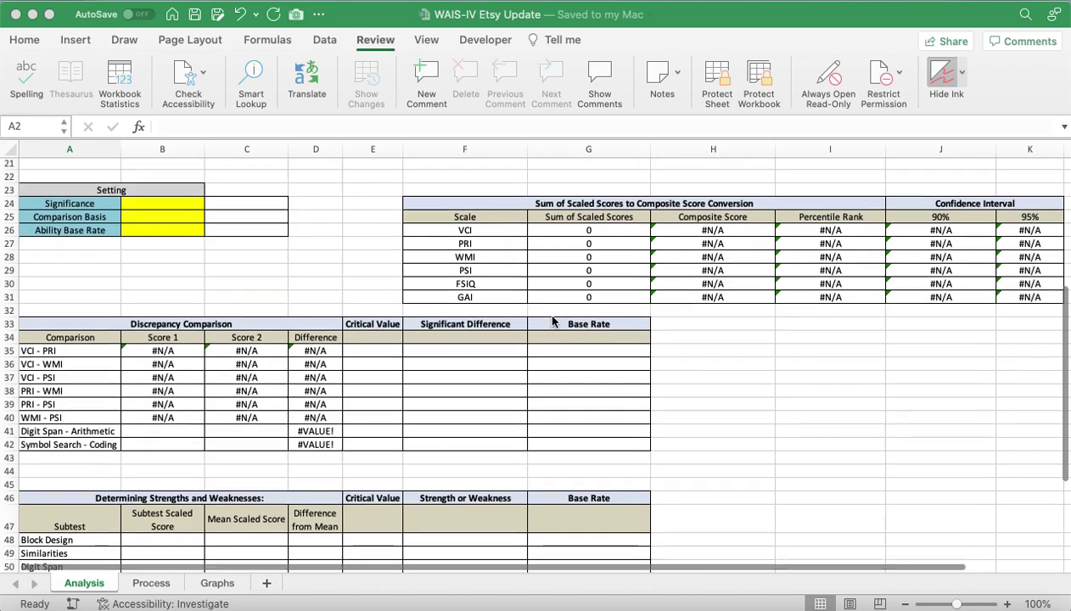
{"action": "scroll", "coordinate": [552, 321], "scroll_direction": "up", "scroll_amount": 6}
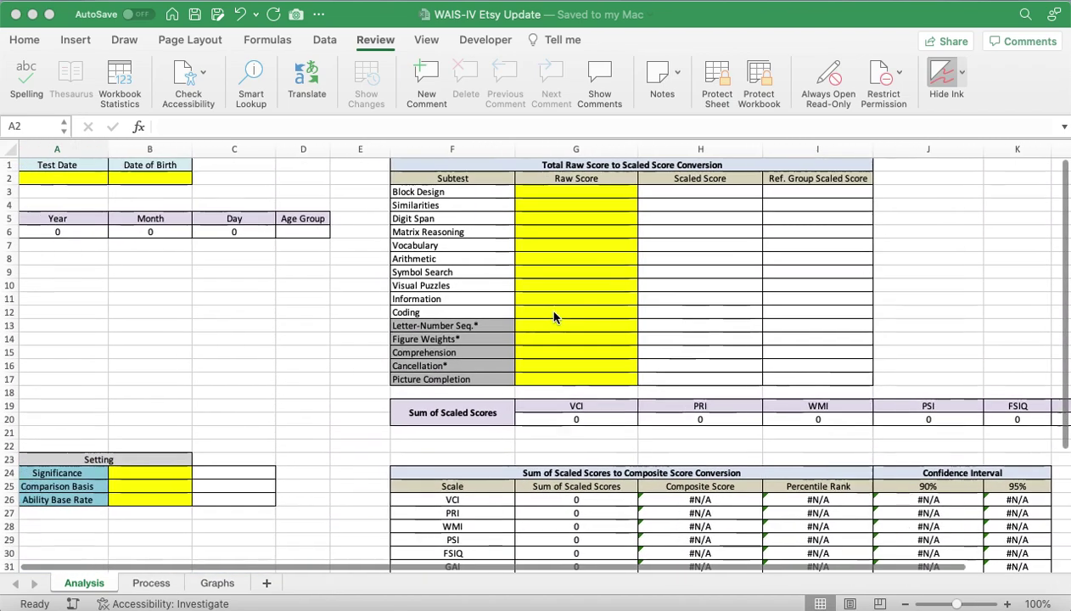
{"action": "scroll", "coordinate": [553, 316], "scroll_direction": "down", "scroll_amount": 1}
- Review the Process sheet's score tables and the Graphs sheet's subtest and composite score profile charts
{"action": "left_click", "coordinate": [150, 585]}
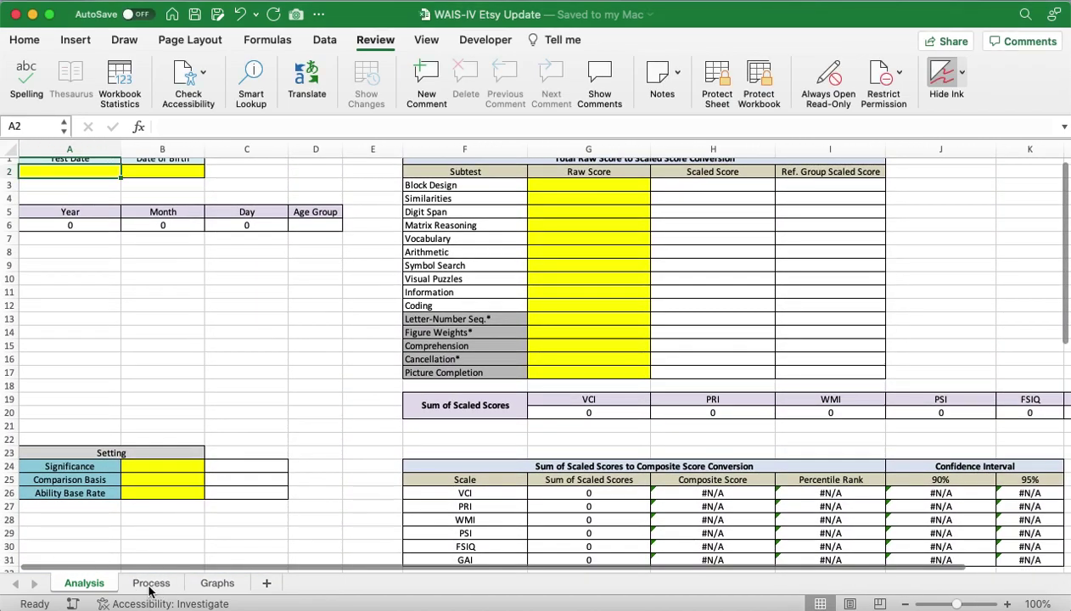
{"action": "left_click", "coordinate": [146, 584]}
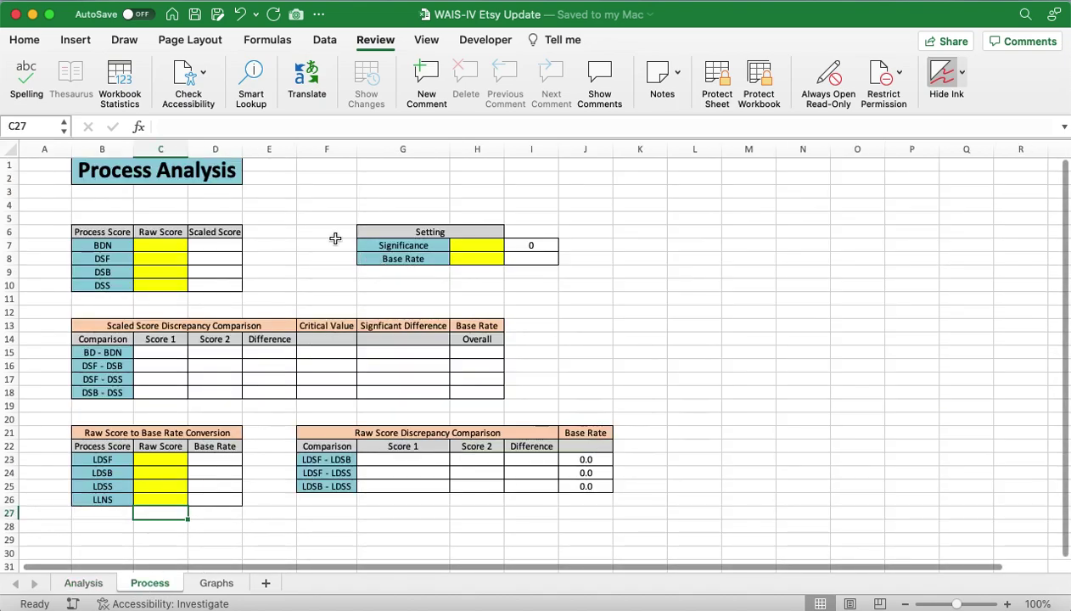
{"action": "scroll", "coordinate": [333, 238], "scroll_direction": "down", "scroll_amount": 5}
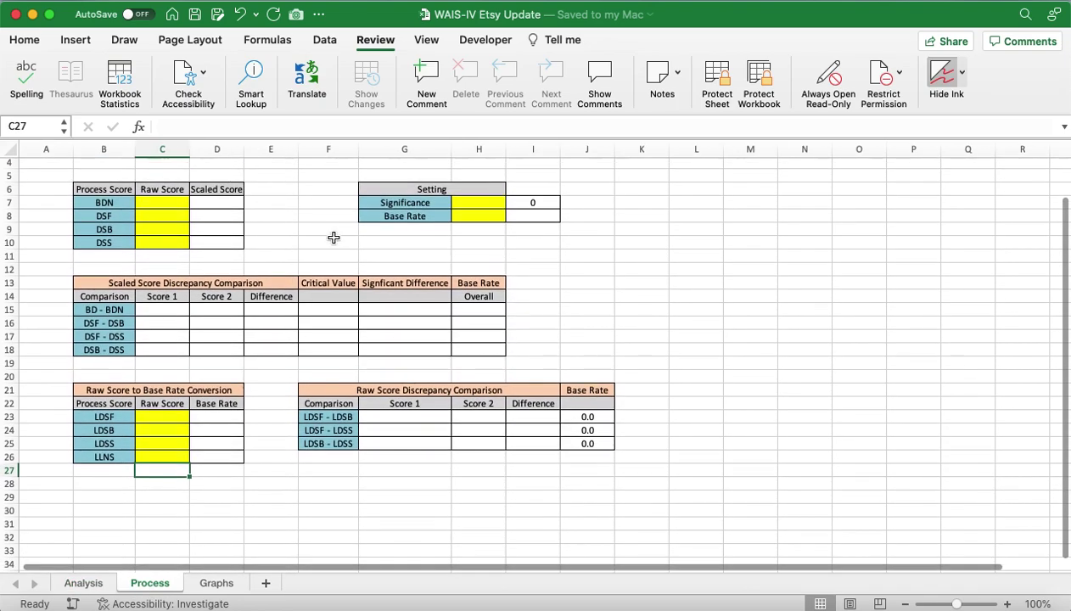
{"action": "scroll", "coordinate": [334, 238], "scroll_direction": "up", "scroll_amount": 5}
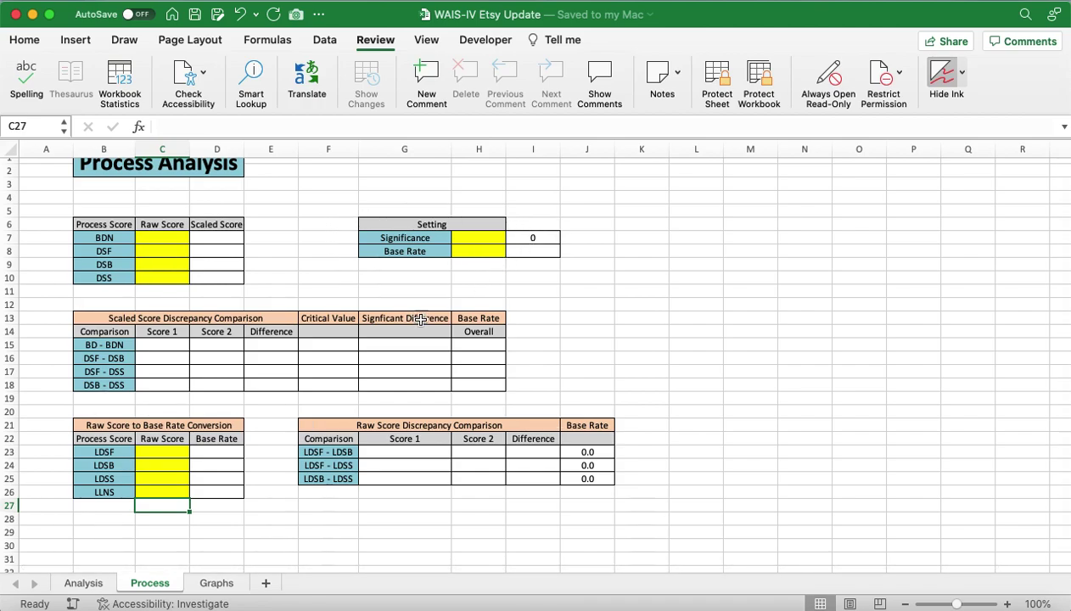
{"action": "left_click", "coordinate": [216, 585]}
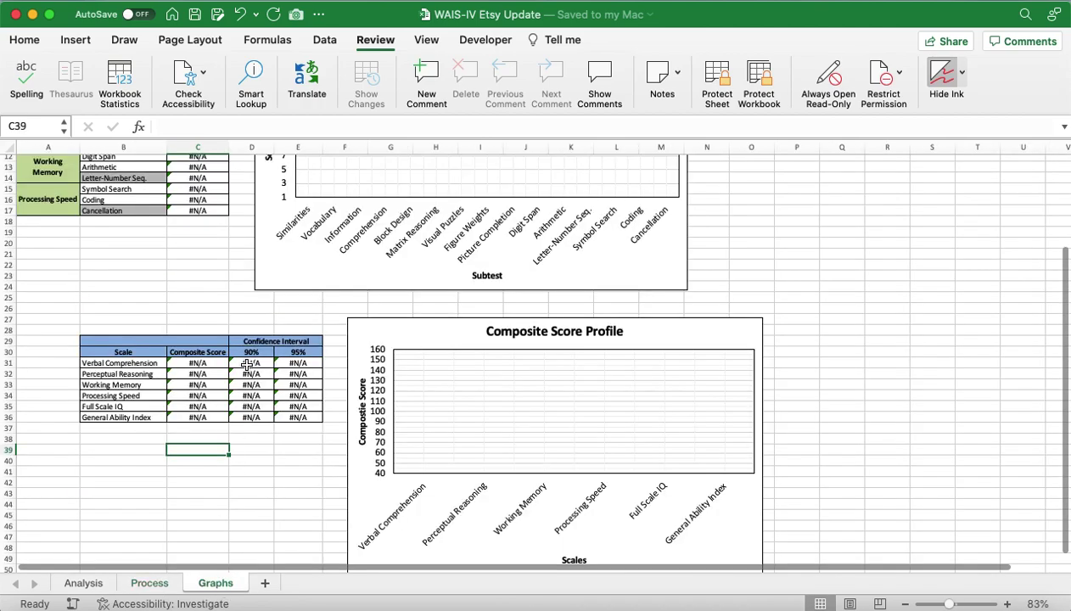
{"action": "scroll", "coordinate": [246, 365], "scroll_direction": "up", "scroll_amount": 4}
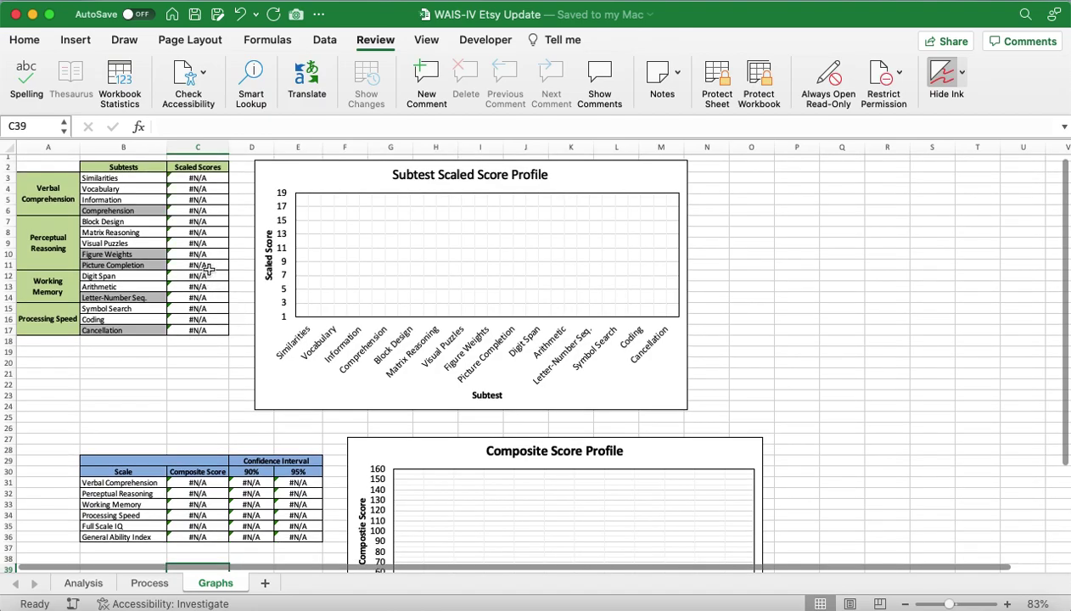
{"action": "scroll", "coordinate": [409, 321], "scroll_direction": "down", "scroll_amount": 6}
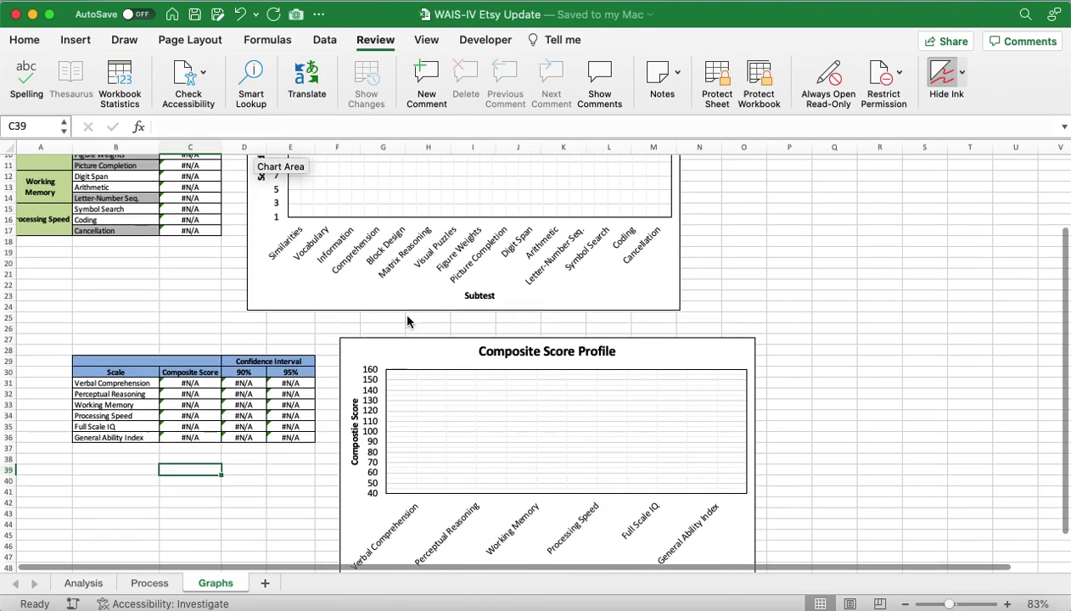
{"action": "scroll", "coordinate": [407, 321], "scroll_direction": "down", "scroll_amount": 1}
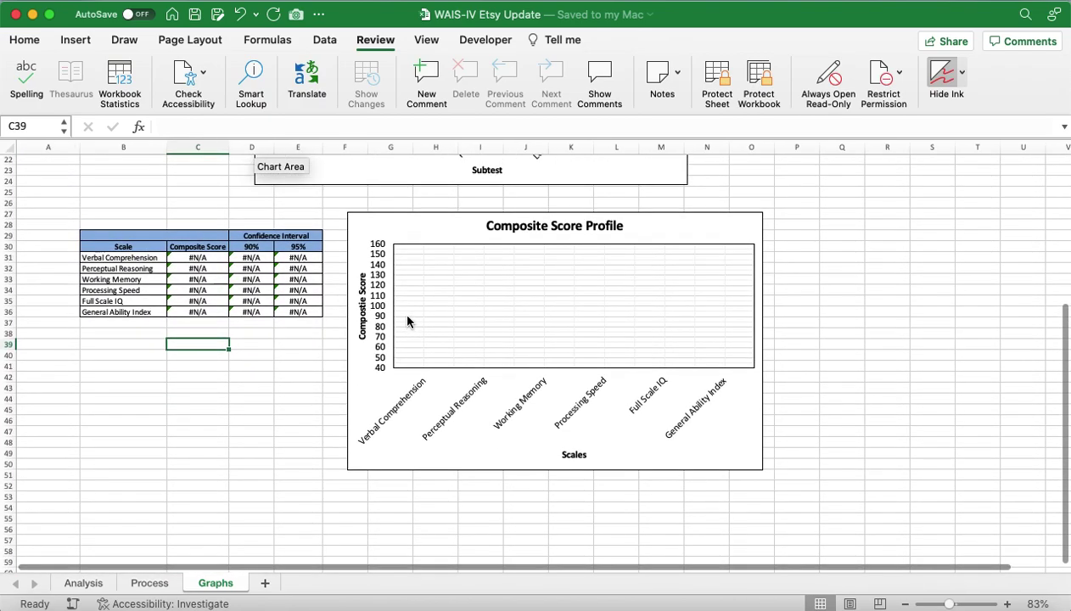
{"action": "scroll", "coordinate": [408, 321], "scroll_direction": "up", "scroll_amount": 6}
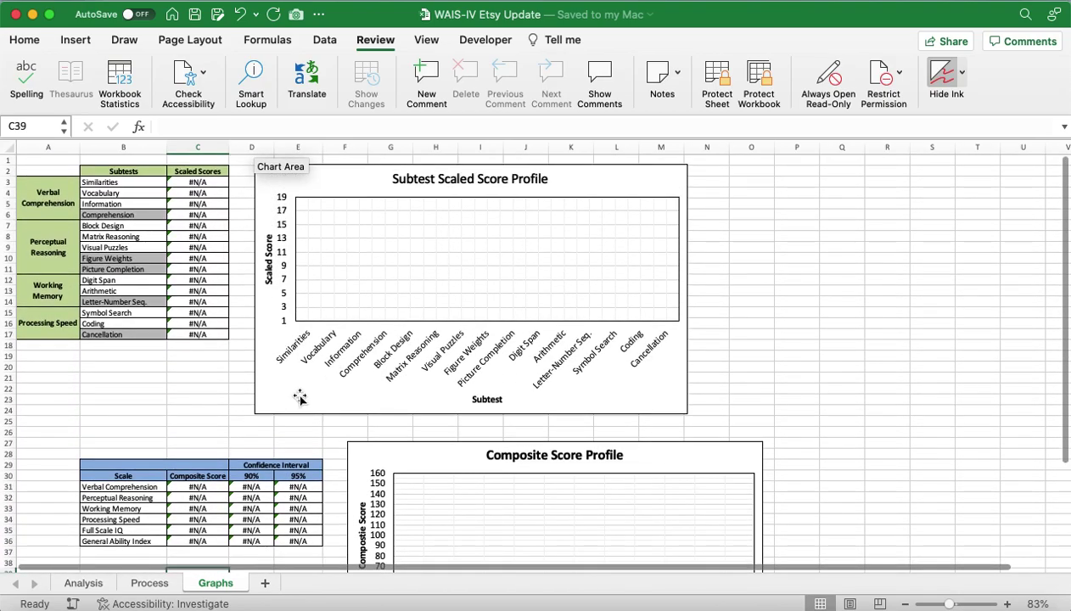
- Return to the Analysis sheet and enter 1/15/2024 as the test date in A2
{"action": "left_click", "coordinate": [83, 583]}
{"action": "scroll", "coordinate": [76, 246], "scroll_direction": "up", "scroll_amount": 1}
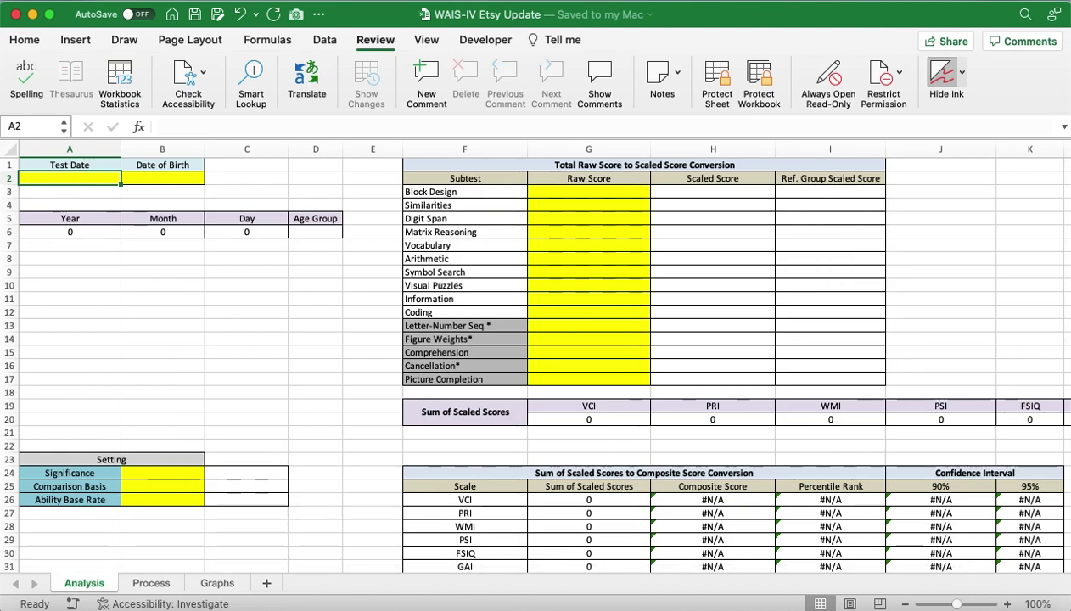
{"action": "type", "text": "1/15"}
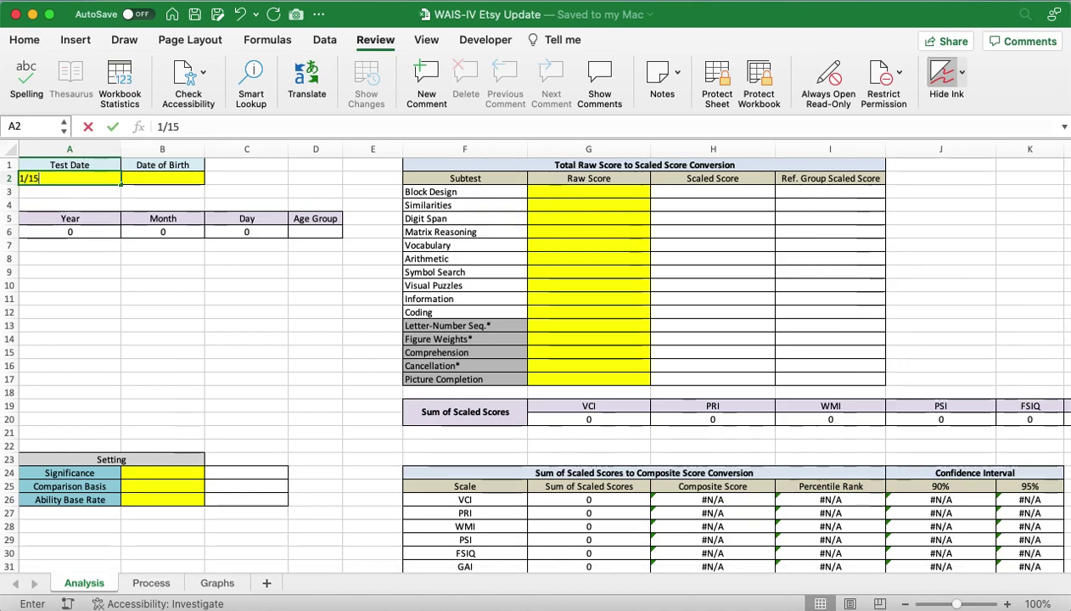
{"action": "type", "text": "/2024"}
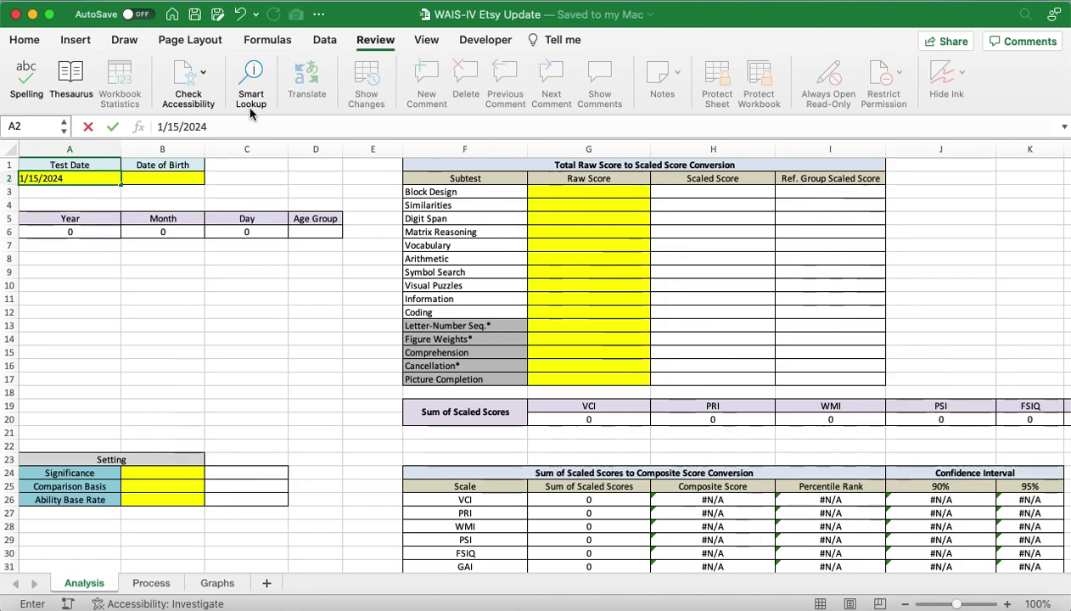
{"action": "key", "text": "Return"}
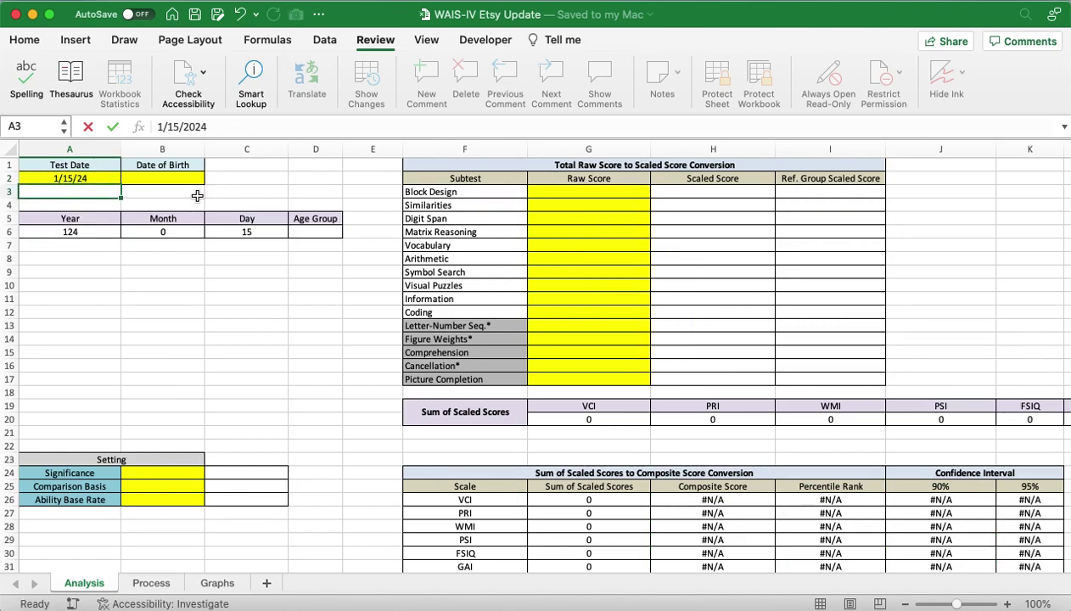
- Enter the examinee's date of birth in B2 and check the age group cell's formula
{"action": "left_click", "coordinate": [157, 179]}
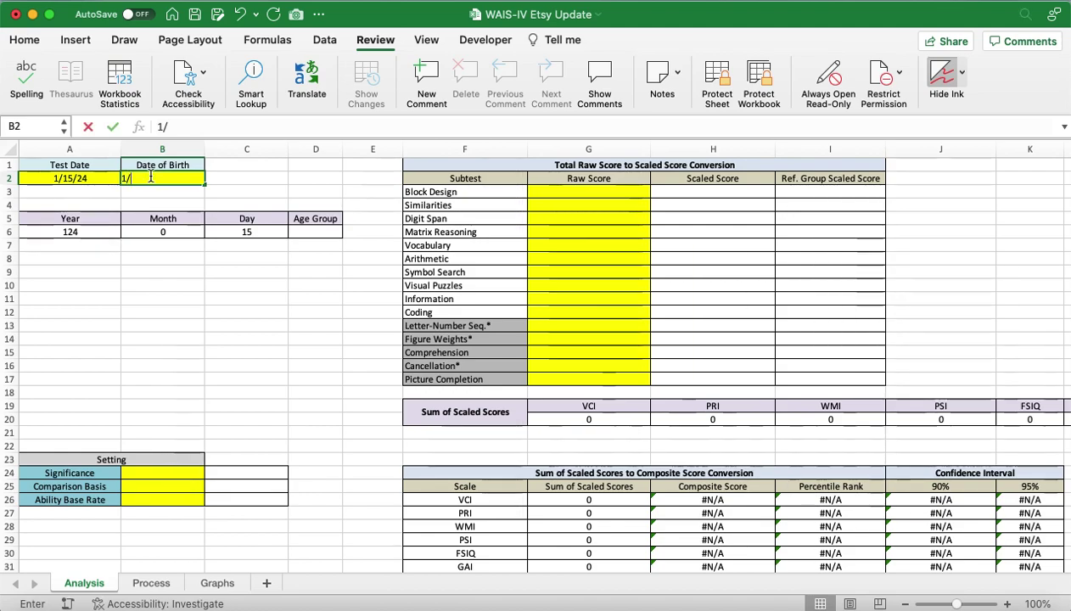
{"action": "type", "text": "1/15/"}
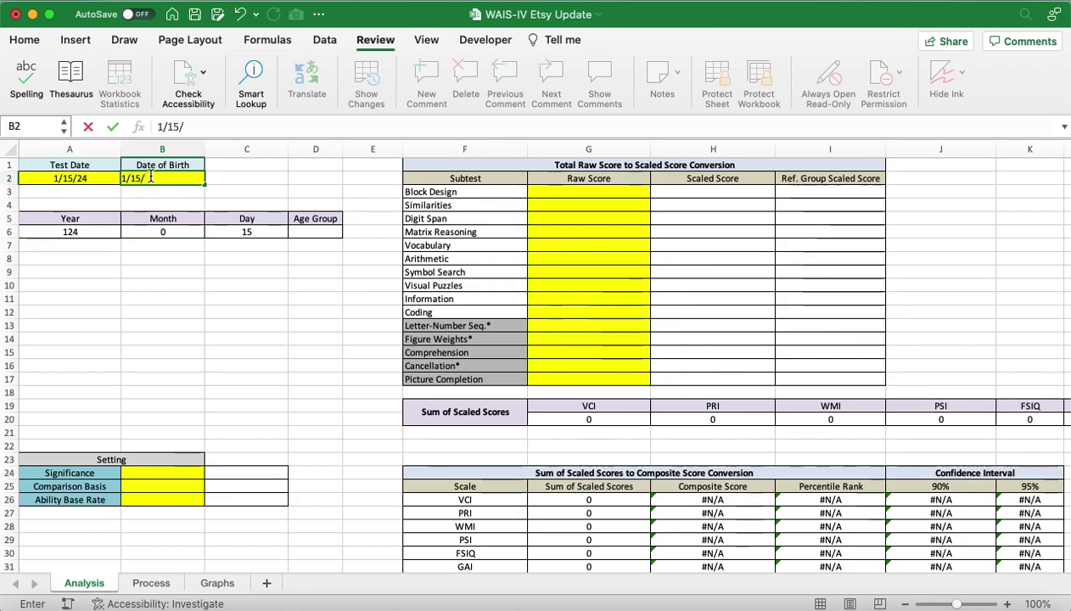
{"action": "type", "text": "2000"}
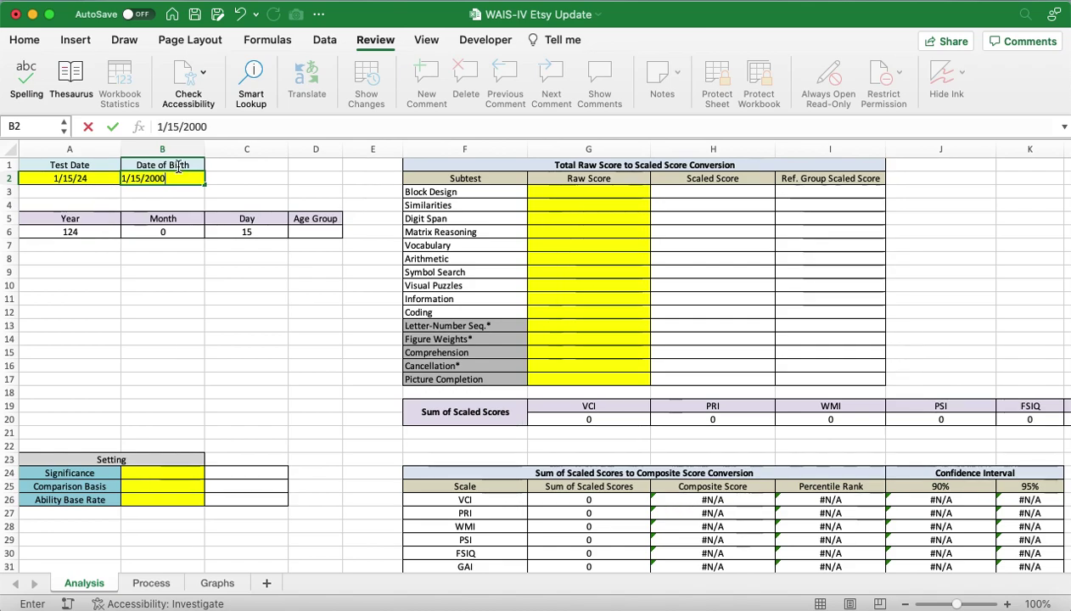
{"action": "key", "text": "Return"}
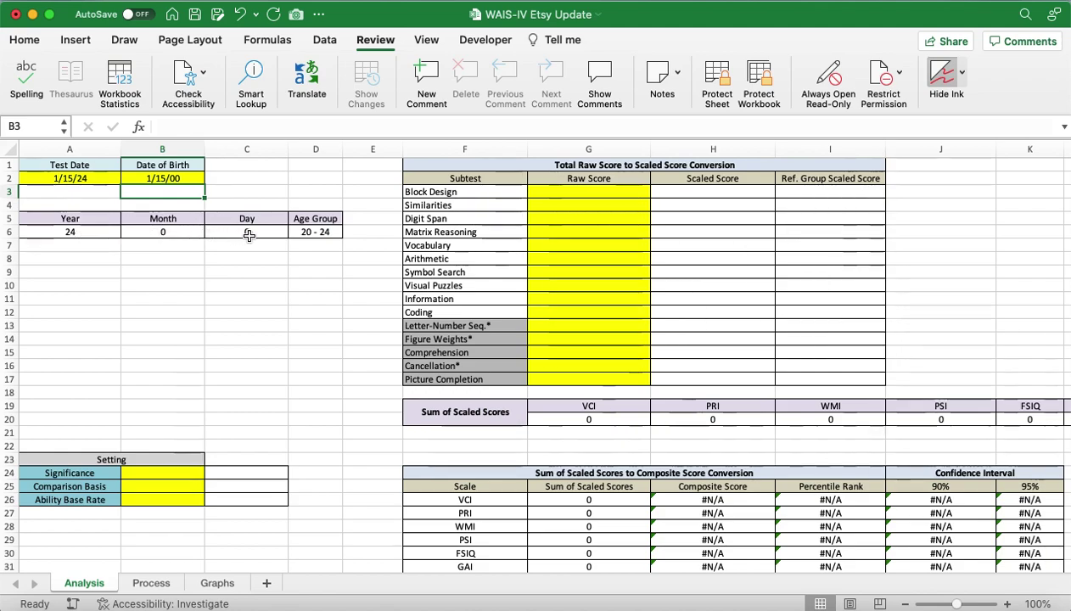
{"action": "left_click", "coordinate": [316, 232]}
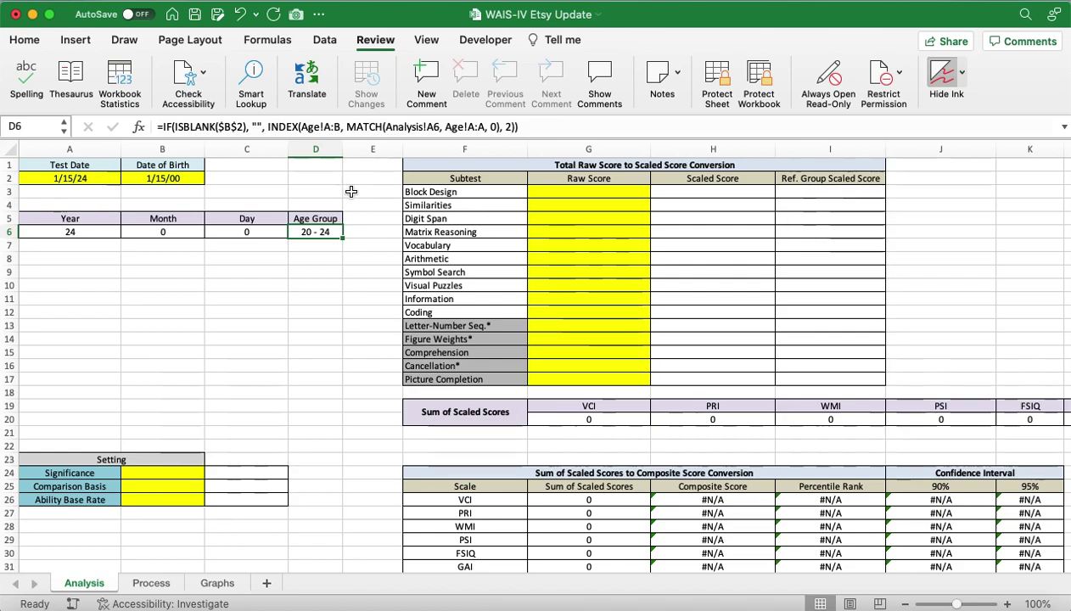
- Enter a raw score of 20 for Block Design and highlight the supplemental subtests' raw score cells
{"action": "left_click", "coordinate": [573, 193]}
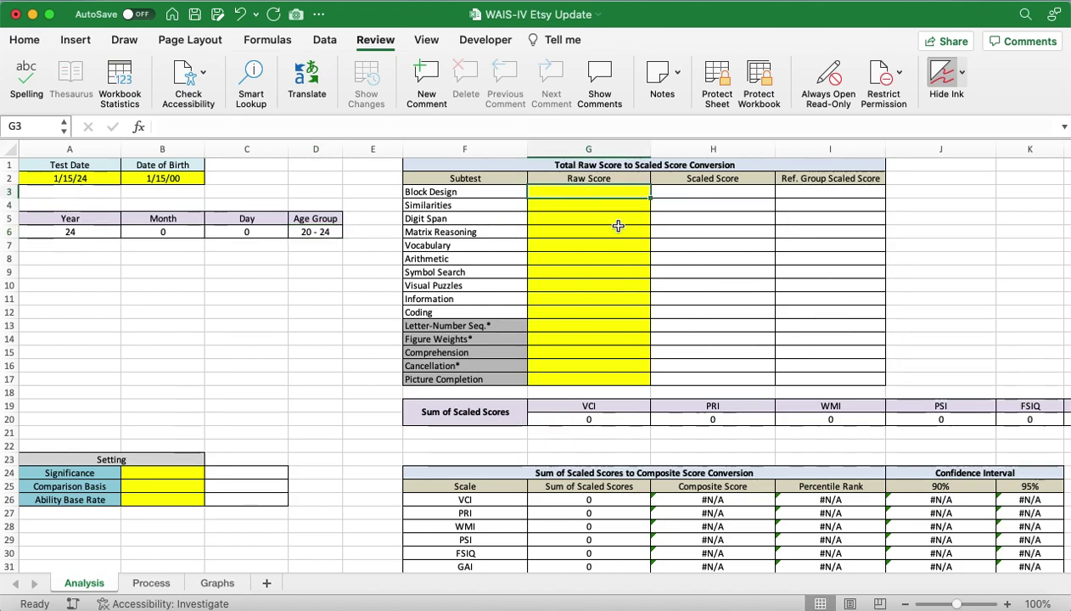
{"action": "type", "text": "20"}
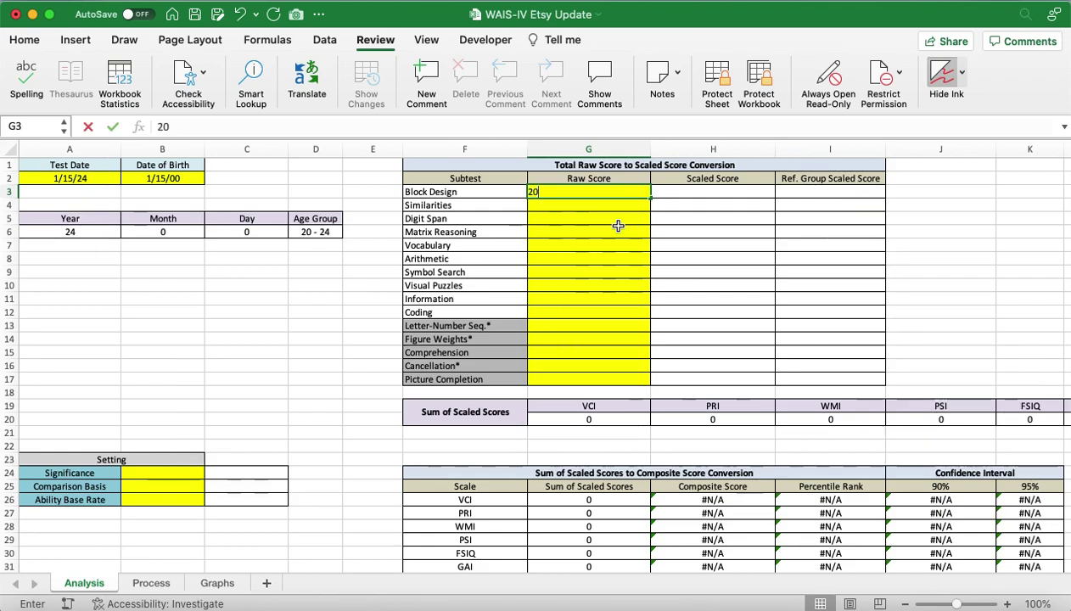
{"action": "key", "text": "Return"}
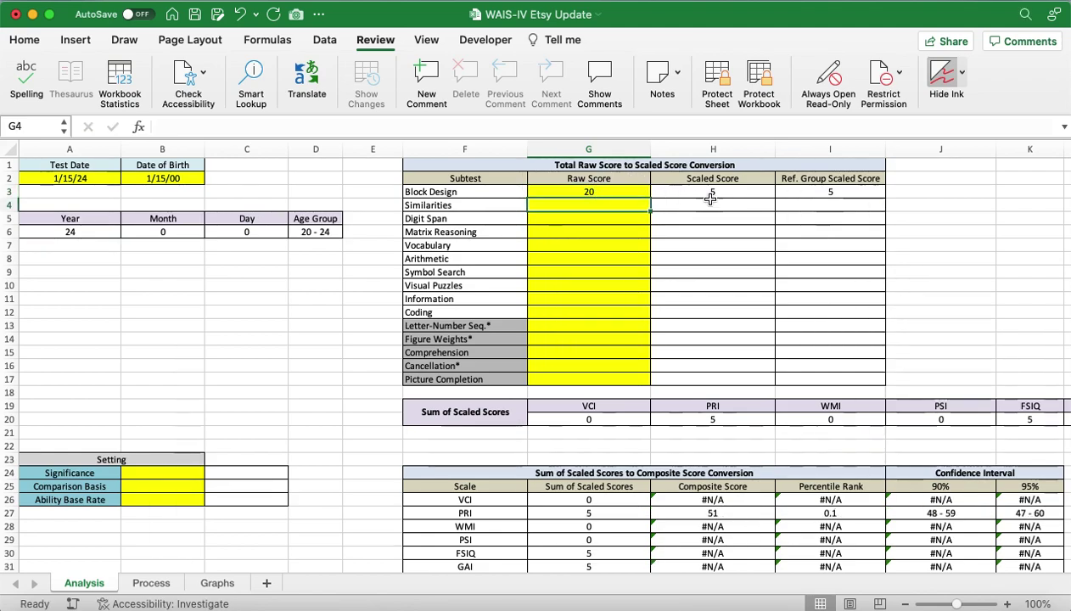
{"action": "left_click_drag", "start_coordinate": [576, 327], "coordinate": [576, 379]}
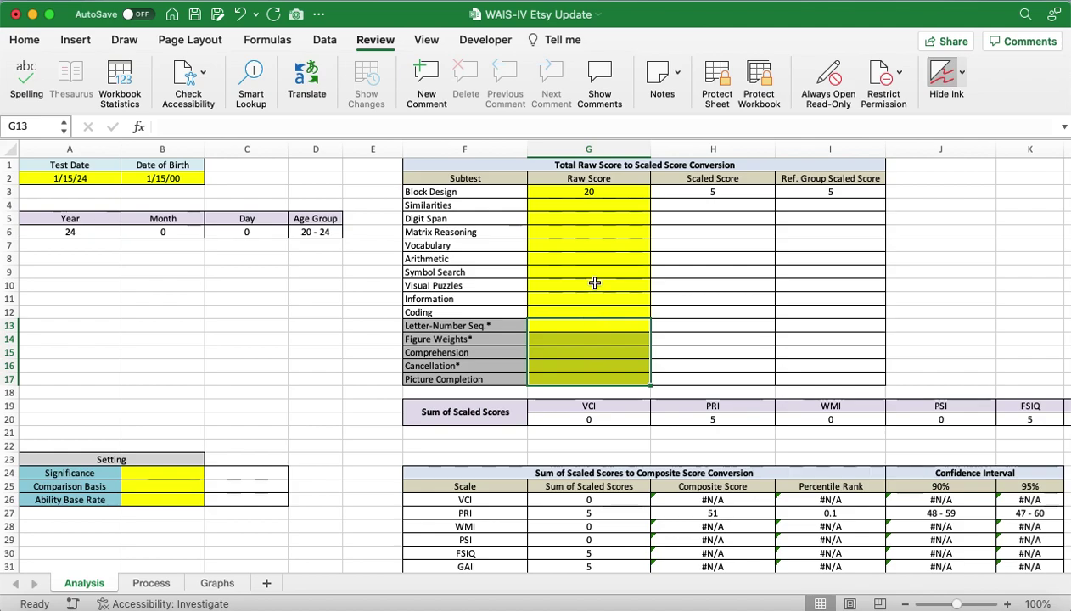
- Enter a raw score of 20 each for Similarities, Digit Span, Matrix Reasoning and Vocabulary
{"action": "left_click", "coordinate": [594, 206]}
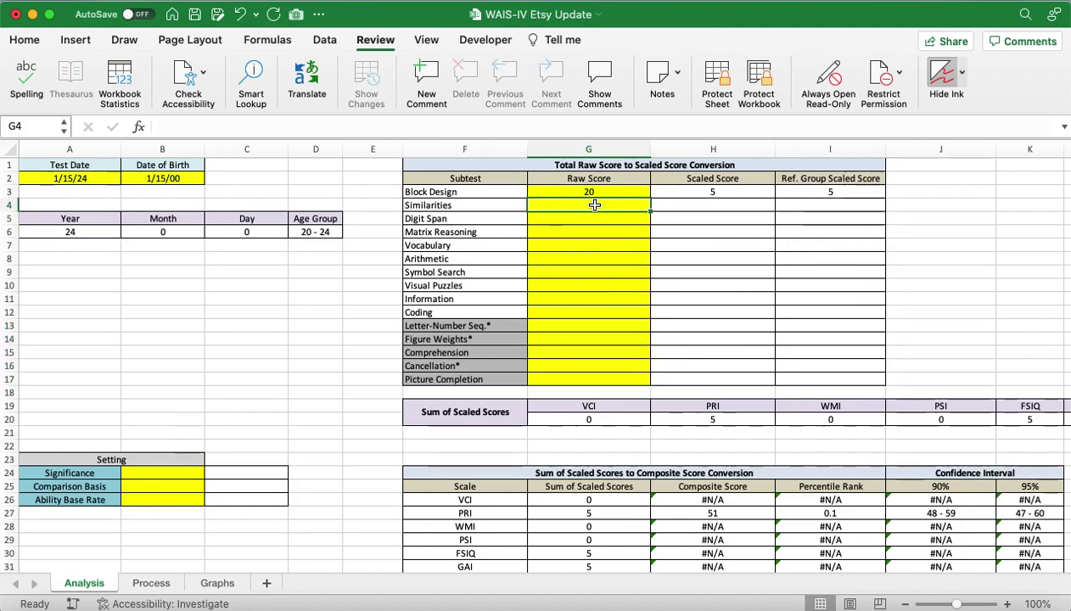
{"action": "type", "text": "20"}
{"action": "key", "text": "Return"}
{"action": "type", "text": "20"}
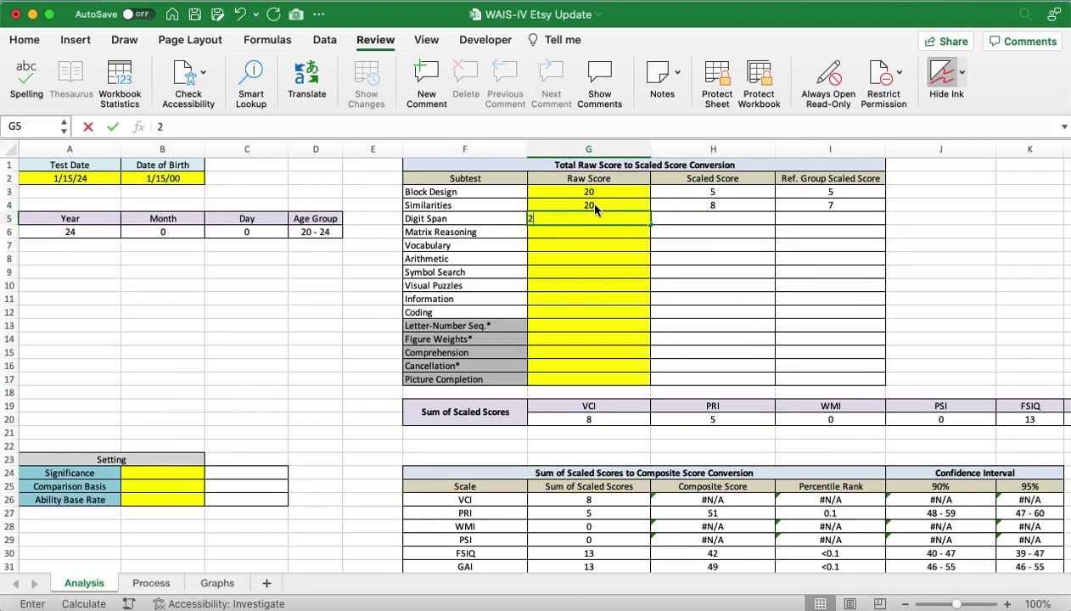
{"action": "key", "text": "Return"}
{"action": "type", "text": "20"}
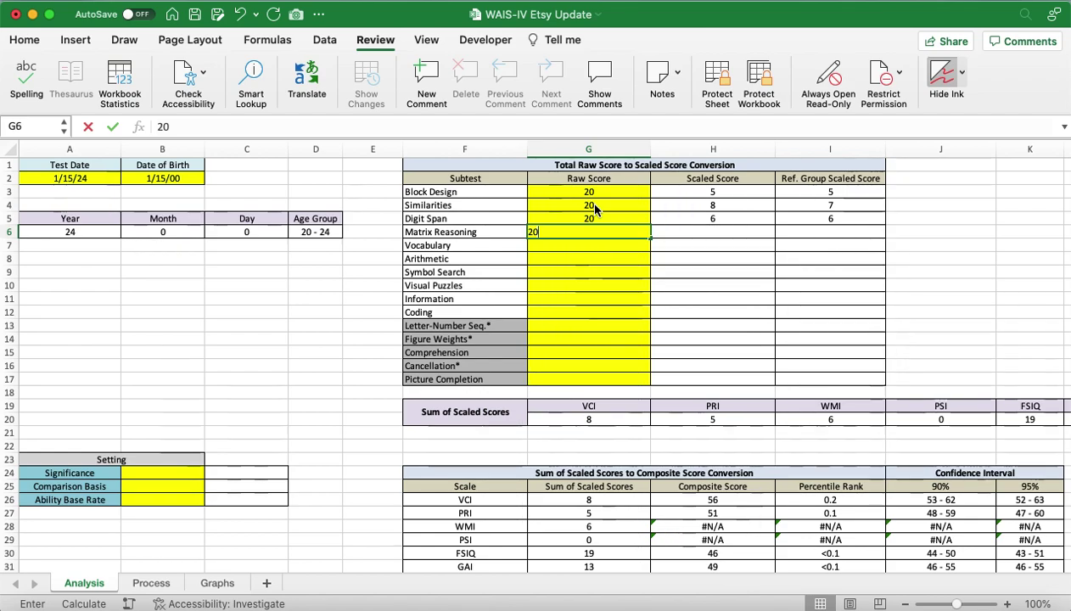
{"action": "key", "text": "Return"}
{"action": "type", "text": "20"}
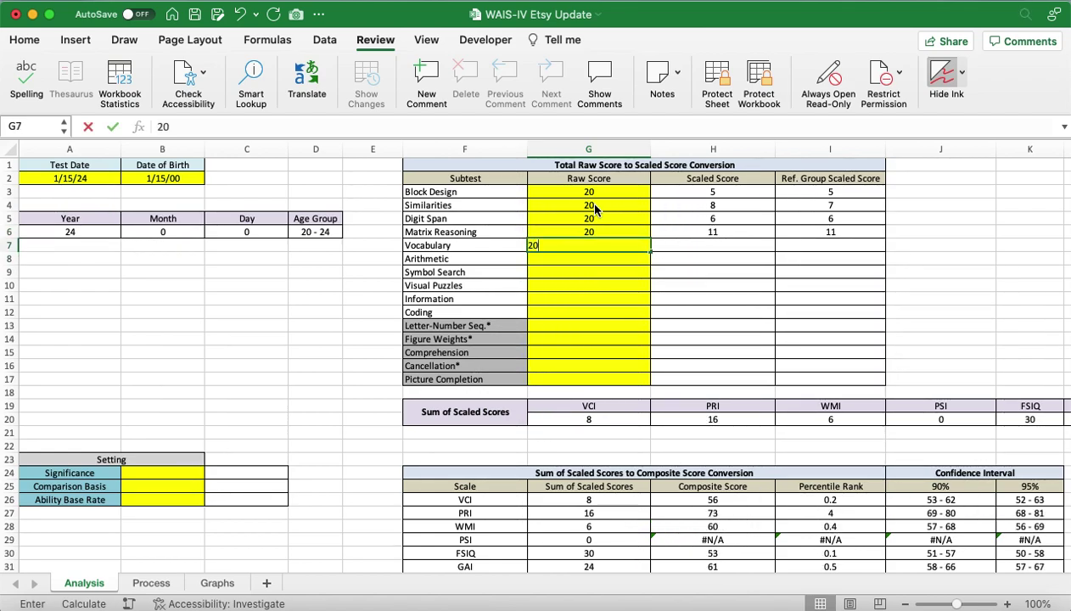
{"action": "key", "text": "Return"}
- Enter a raw score of 20 each for Arithmetic, Symbol Search, Visual Puzzles, Information and Coding
{"action": "type", "text": "20"}
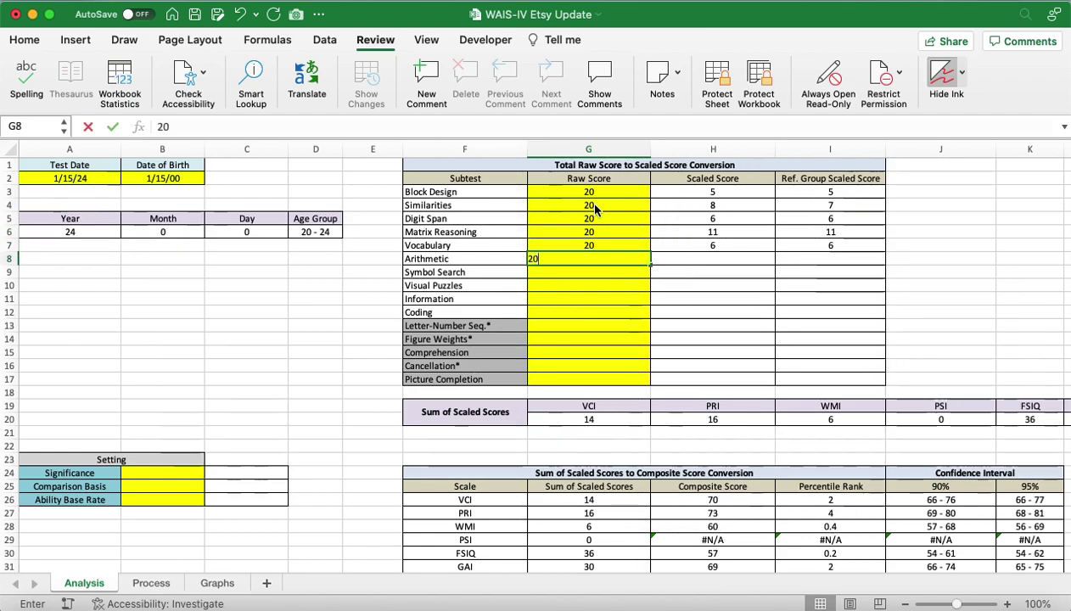
{"action": "key", "text": "Return"}
{"action": "type", "text": "20"}
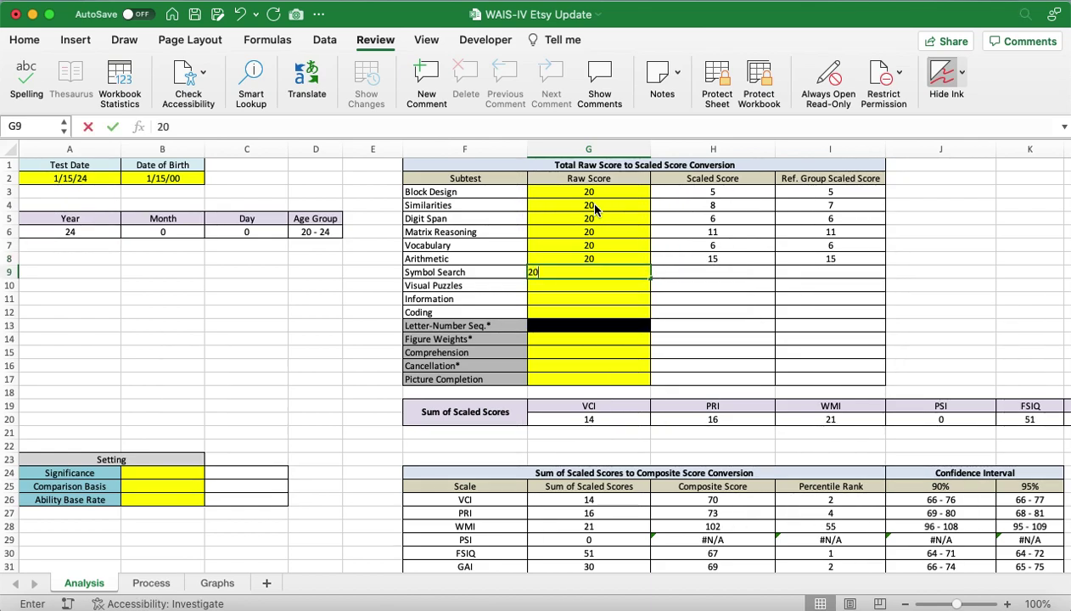
{"action": "key", "text": "Return"}
{"action": "type", "text": "20"}
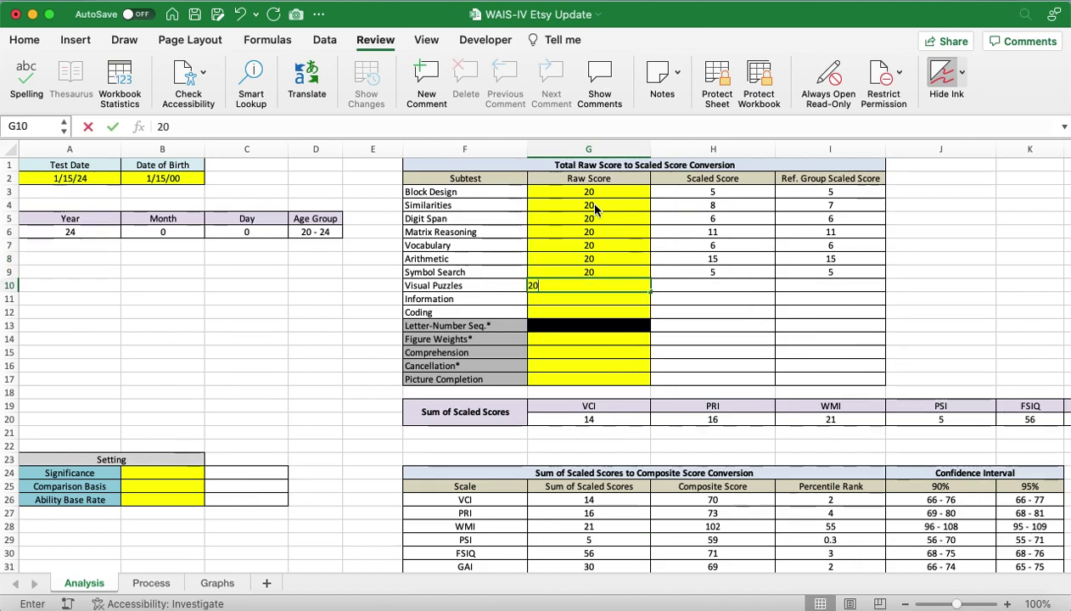
{"action": "key", "text": "Return"}
{"action": "type", "text": "20"}
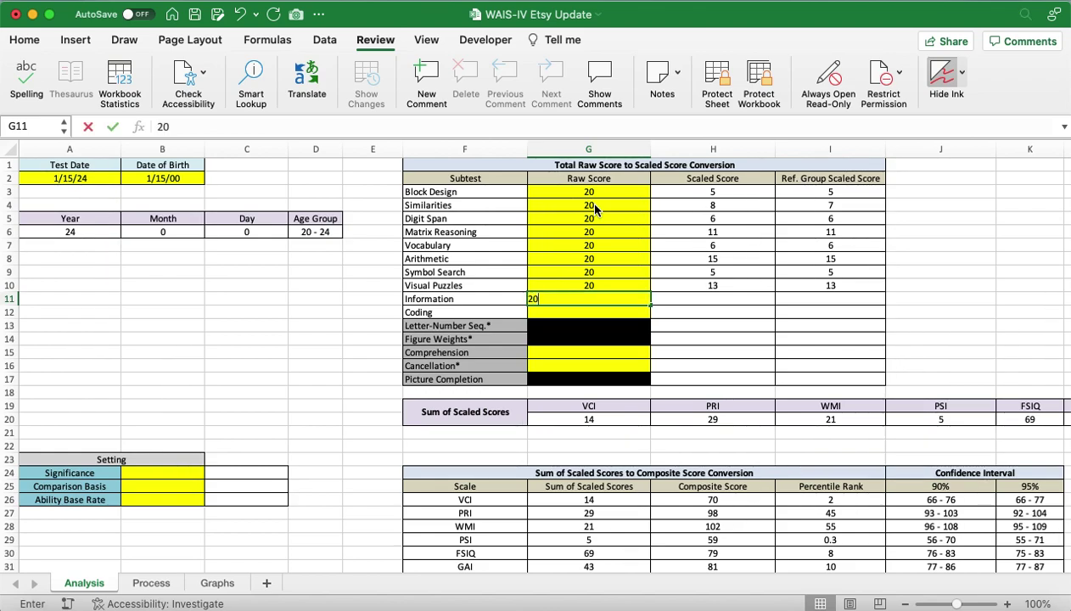
{"action": "key", "text": "Return"}
{"action": "type", "text": "20"}
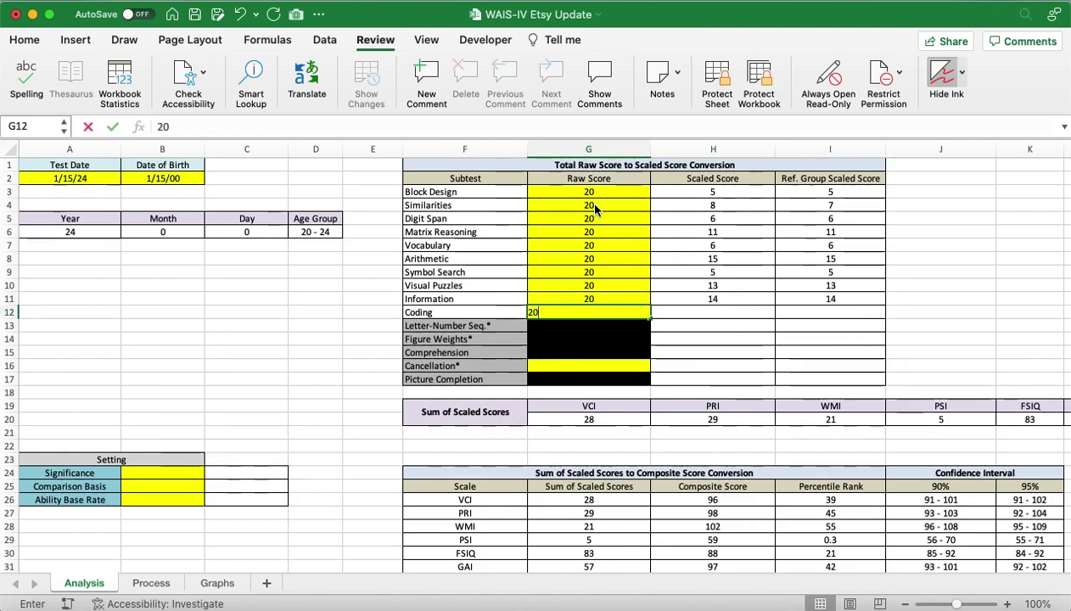
{"action": "key", "text": "Return"}
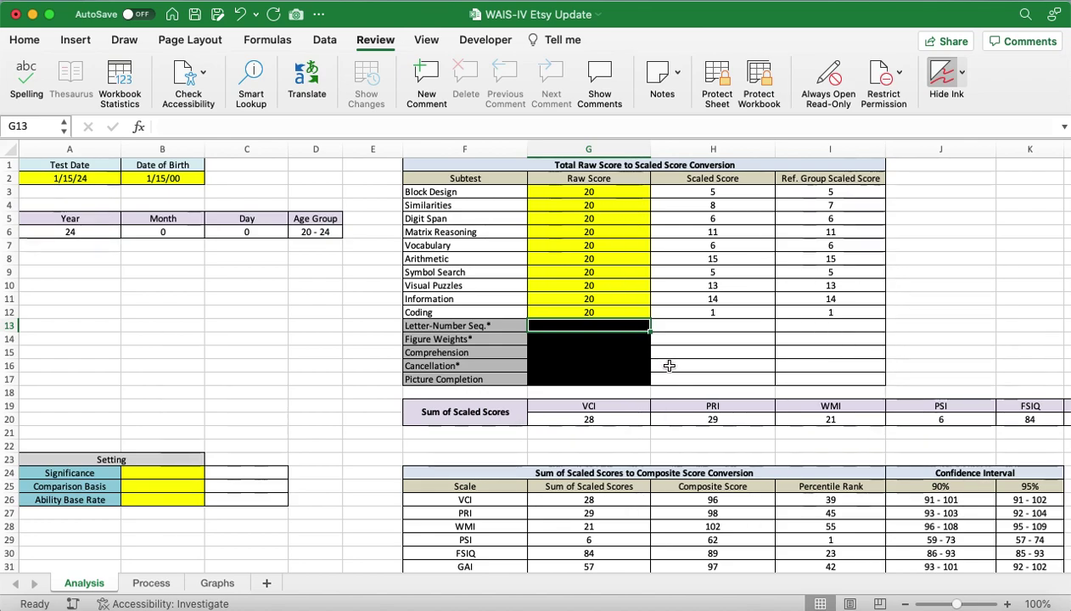
- Inspect the formula behind the VCI sum of scaled scores in G20 and trace its referenced subtest cells
{"action": "left_click", "coordinate": [628, 418]}
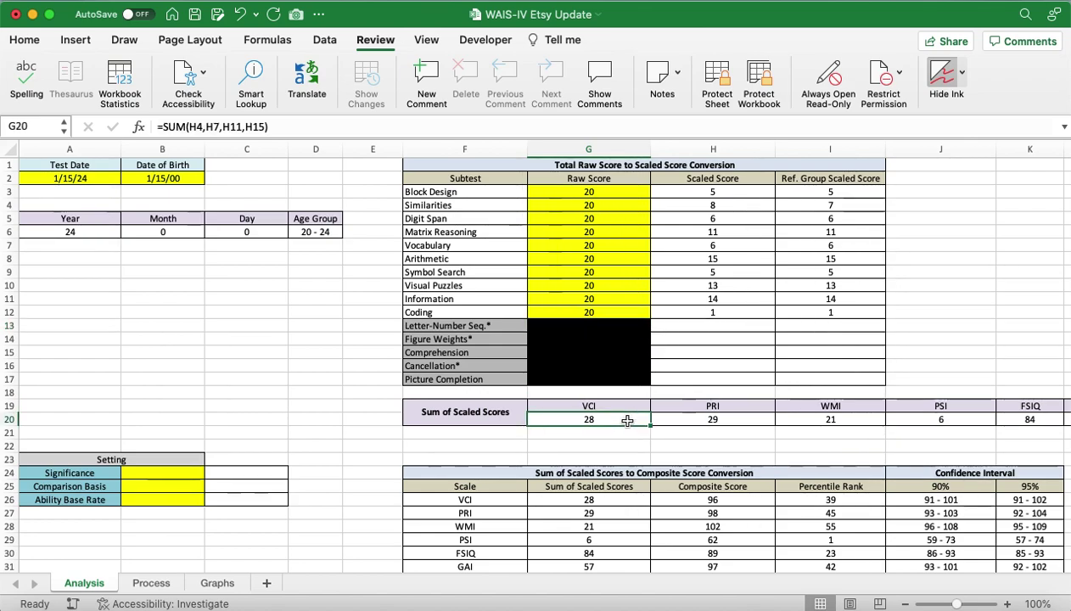
{"action": "left_click", "coordinate": [245, 127]}
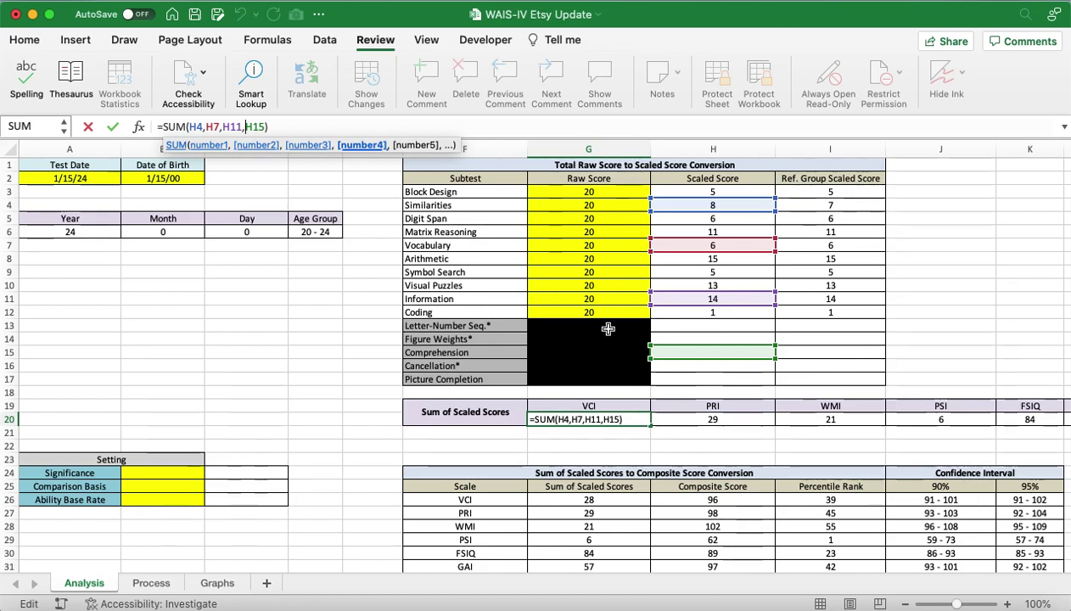
{"action": "key", "text": "Return"}
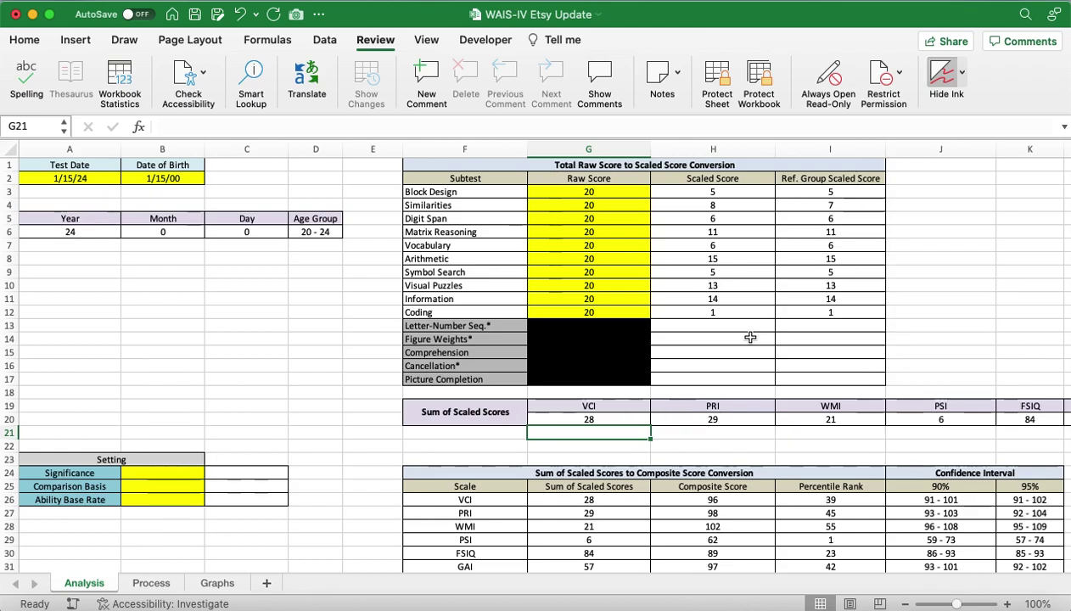
- Highlight the VCI through FSIQ sums of scaled scores in row 20 and check the GAI sum's formula
{"action": "scroll", "coordinate": [578, 243], "scroll_direction": "down", "scroll_amount": 3}
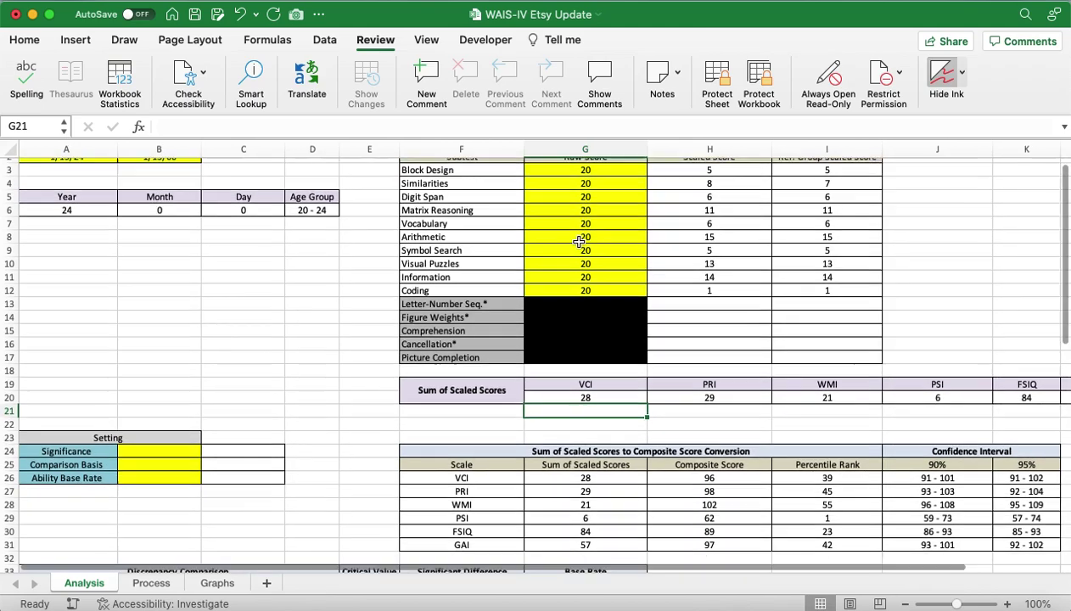
{"action": "scroll", "coordinate": [579, 243], "scroll_direction": "right", "scroll_amount": 2}
{"action": "scroll", "coordinate": [579, 243], "scroll_direction": "up", "scroll_amount": 3}
{"action": "scroll", "coordinate": [578, 243], "scroll_direction": "right", "scroll_amount": 2}
{"action": "scroll", "coordinate": [579, 243], "scroll_direction": "down", "scroll_amount": 3}
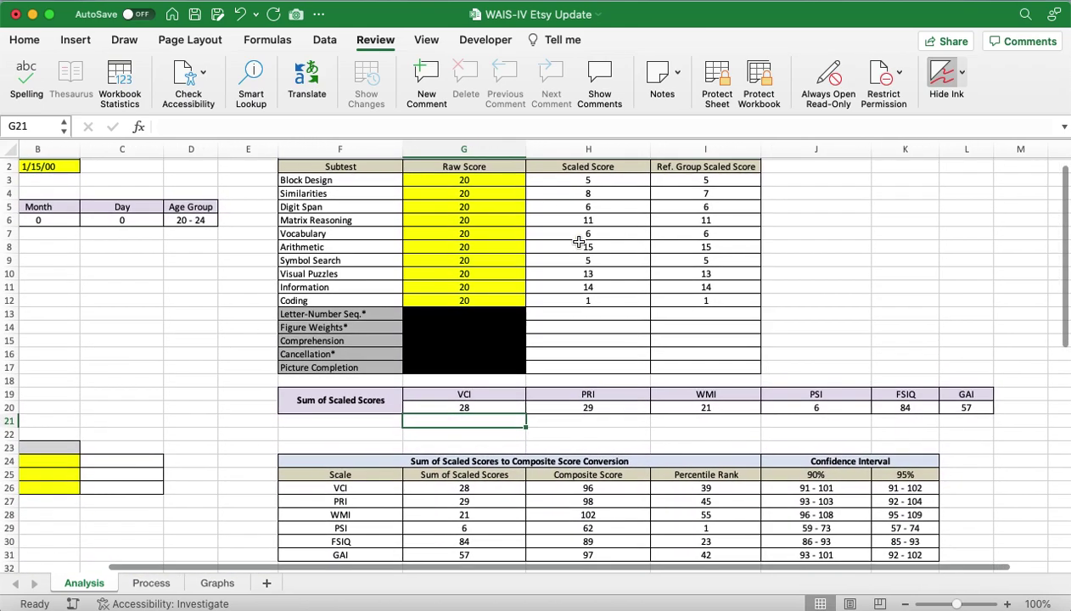
{"action": "scroll", "coordinate": [579, 242], "scroll_direction": "right", "scroll_amount": 1}
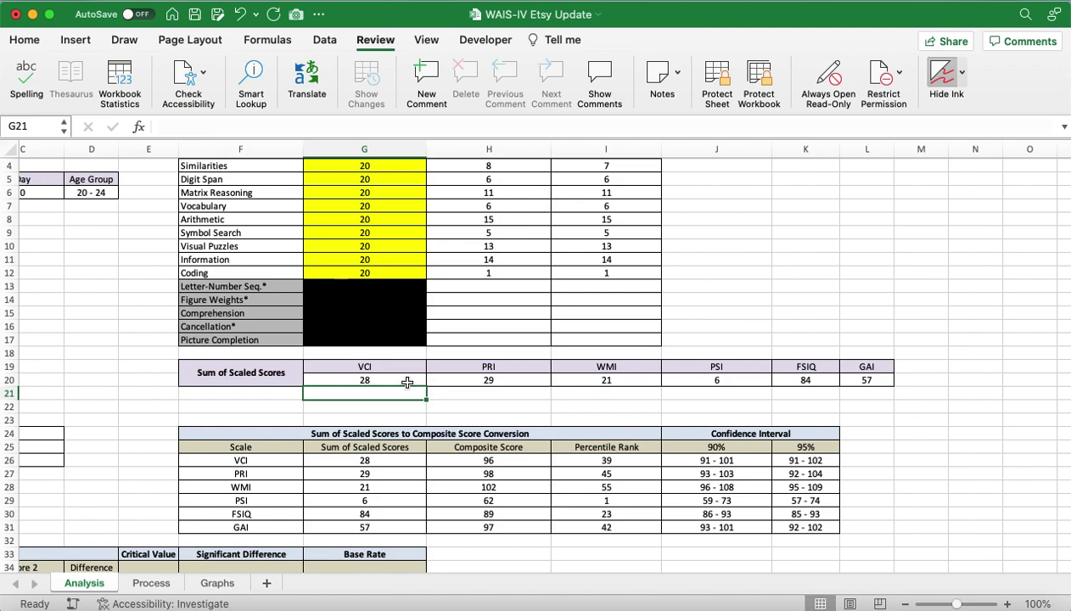
{"action": "left_click_drag", "start_coordinate": [408, 383], "coordinate": [800, 375]}
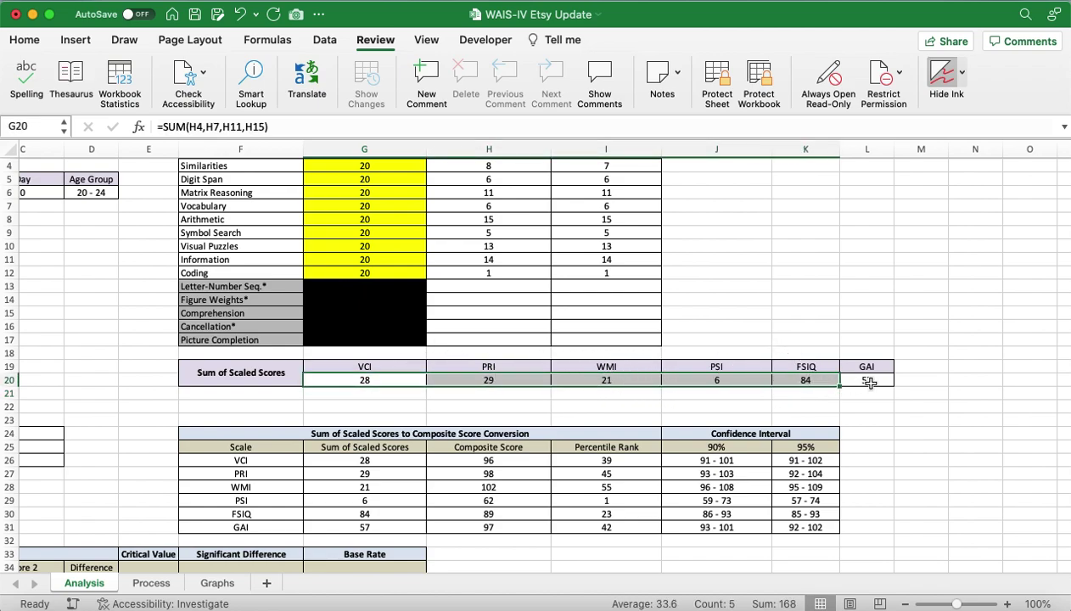
{"action": "left_click", "coordinate": [869, 383]}
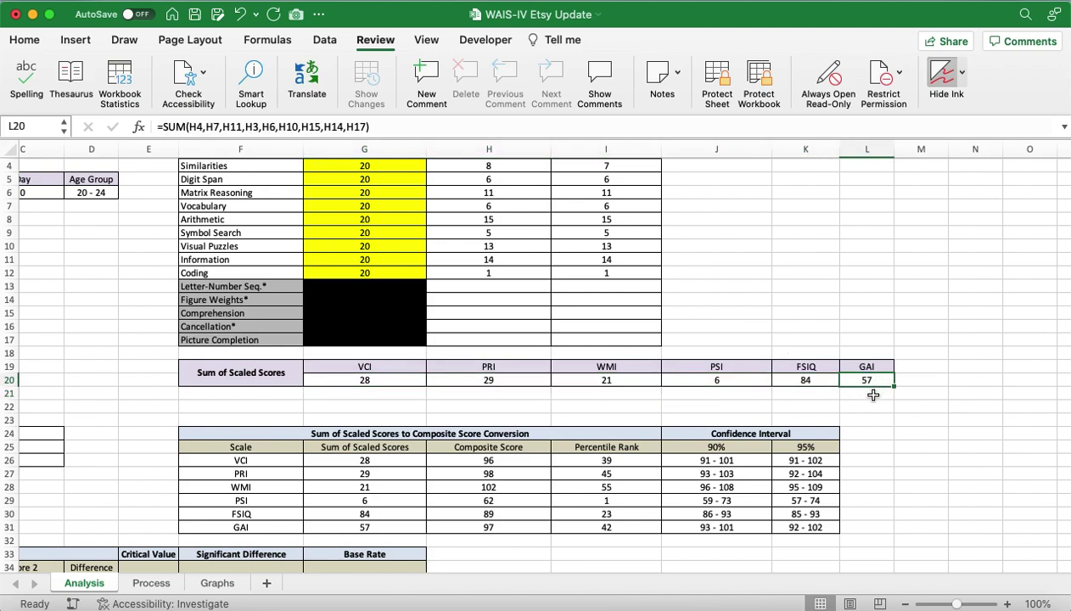
- Highlight the composite scores, percentile ranks, and 90% and 95% confidence intervals in the composite score conversion table
{"action": "scroll", "coordinate": [824, 413], "scroll_direction": "left", "scroll_amount": 3}
{"action": "scroll", "coordinate": [824, 413], "scroll_direction": "up", "scroll_amount": 1}
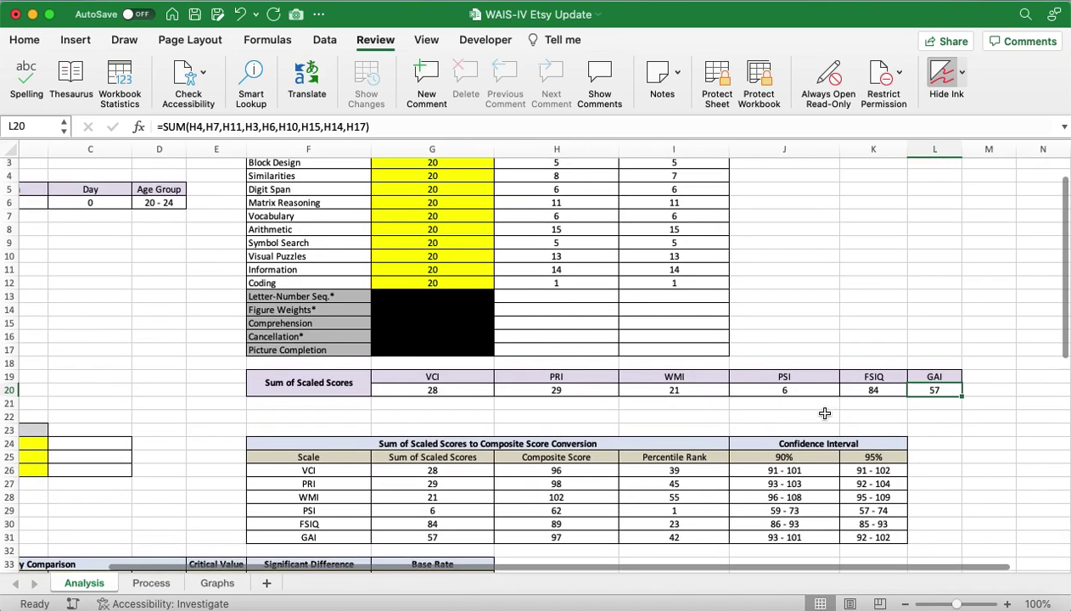
{"action": "scroll", "coordinate": [824, 413], "scroll_direction": "down", "scroll_amount": 3}
{"action": "scroll", "coordinate": [824, 413], "scroll_direction": "down", "scroll_amount": 3}
{"action": "scroll", "coordinate": [824, 414], "scroll_direction": "right", "scroll_amount": 1}
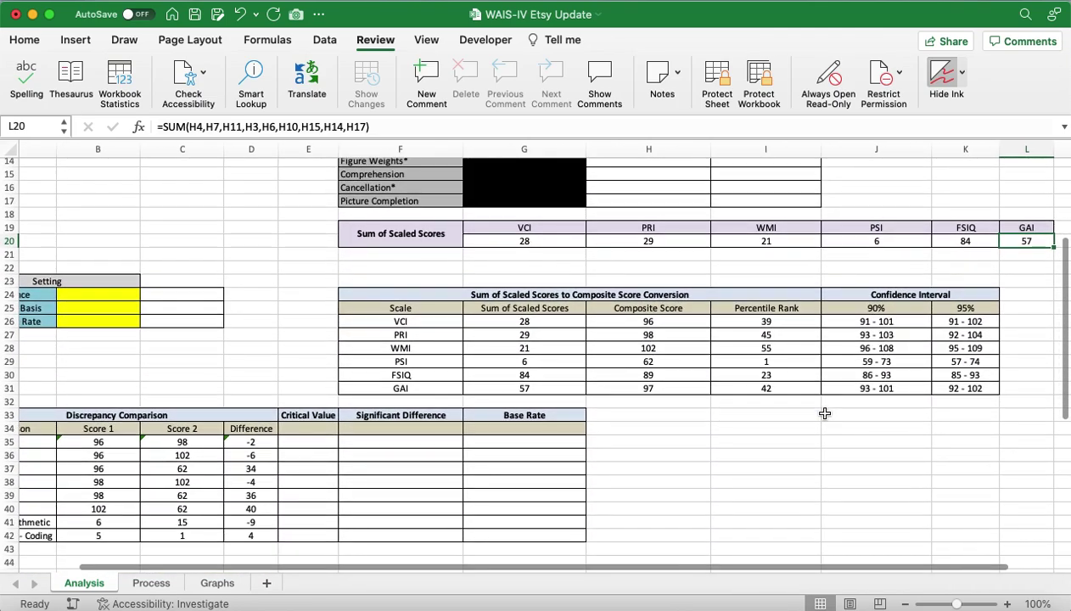
{"action": "left_click_drag", "start_coordinate": [617, 329], "coordinate": [653, 391]}
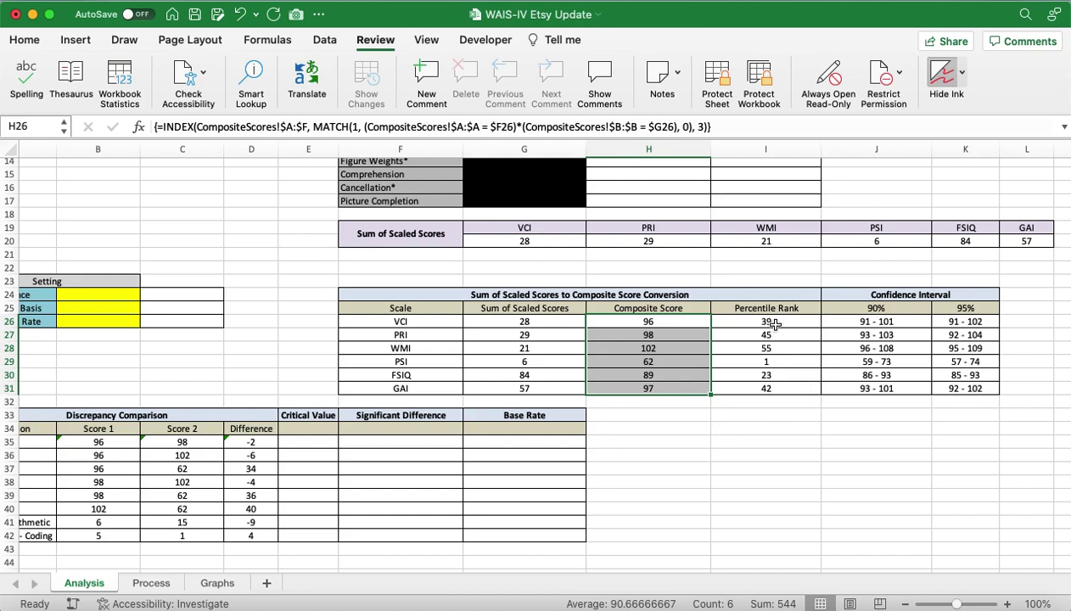
{"action": "left_click_drag", "start_coordinate": [775, 324], "coordinate": [770, 391]}
{"action": "left_click", "coordinate": [929, 322]}
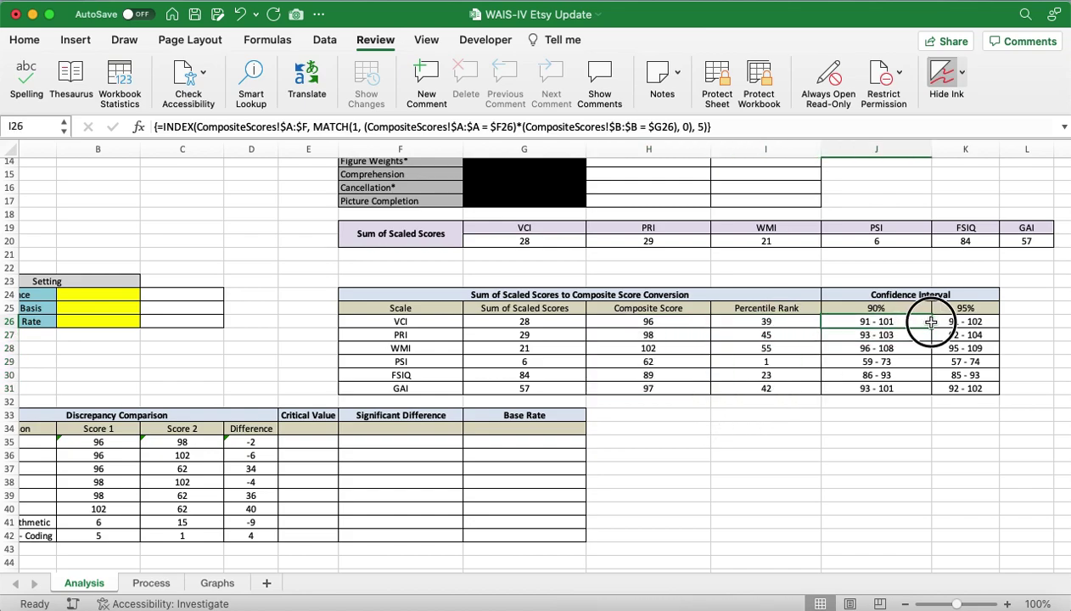
{"action": "left_click_drag", "start_coordinate": [931, 323], "coordinate": [966, 389]}
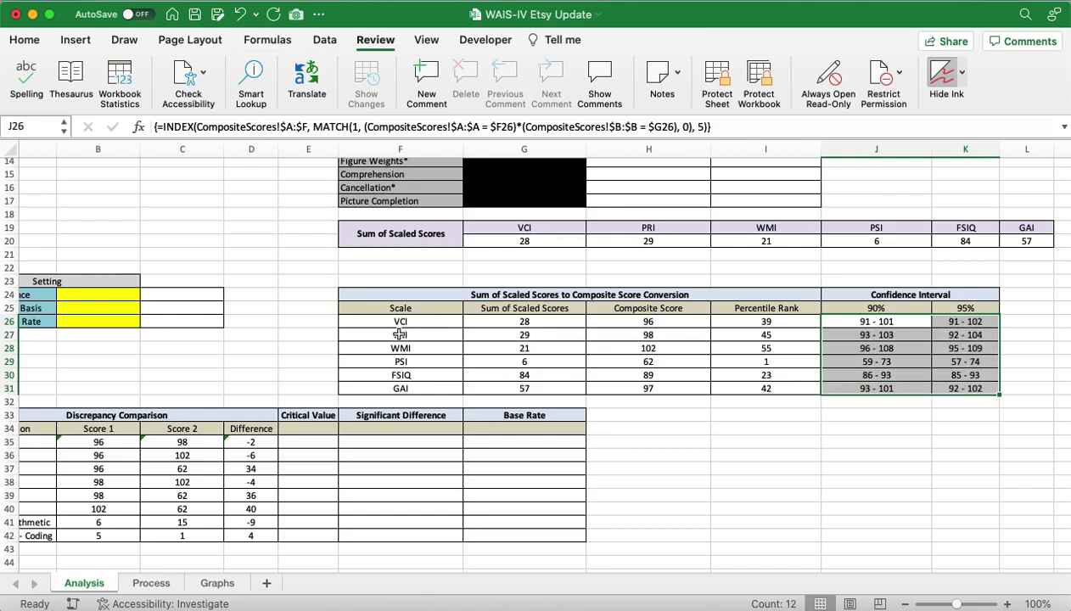
- Highlight the Critical Value, Significant Difference and Base Rate cells of the Discrepancy Comparison table
{"action": "scroll", "coordinate": [399, 334], "scroll_direction": "left", "scroll_amount": 2}
{"action": "scroll", "coordinate": [325, 353], "scroll_direction": "down", "scroll_amount": 3}
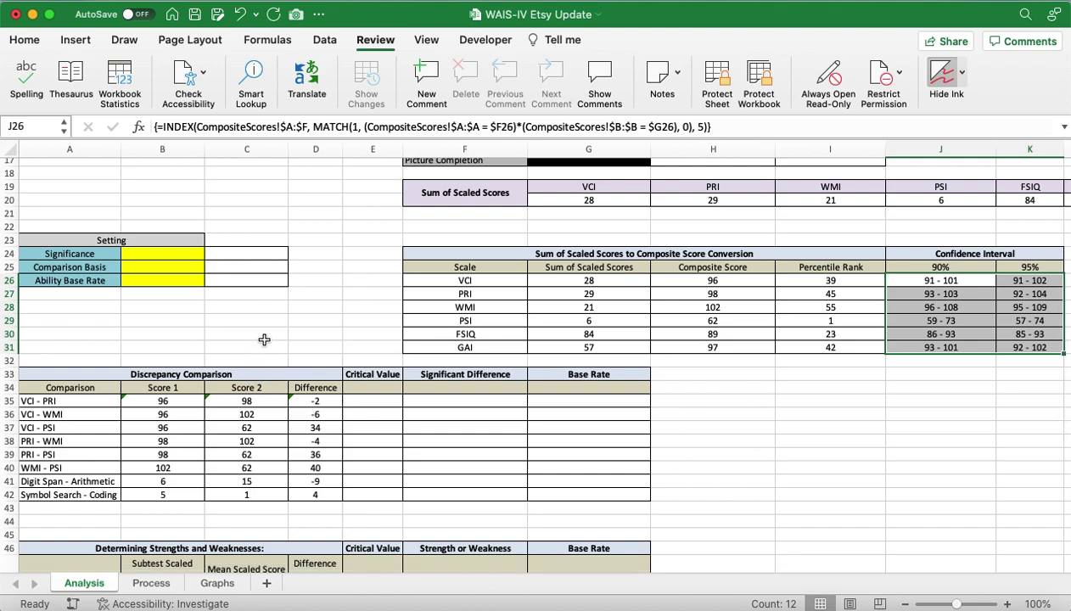
{"action": "left_click_drag", "start_coordinate": [372, 399], "coordinate": [577, 493]}
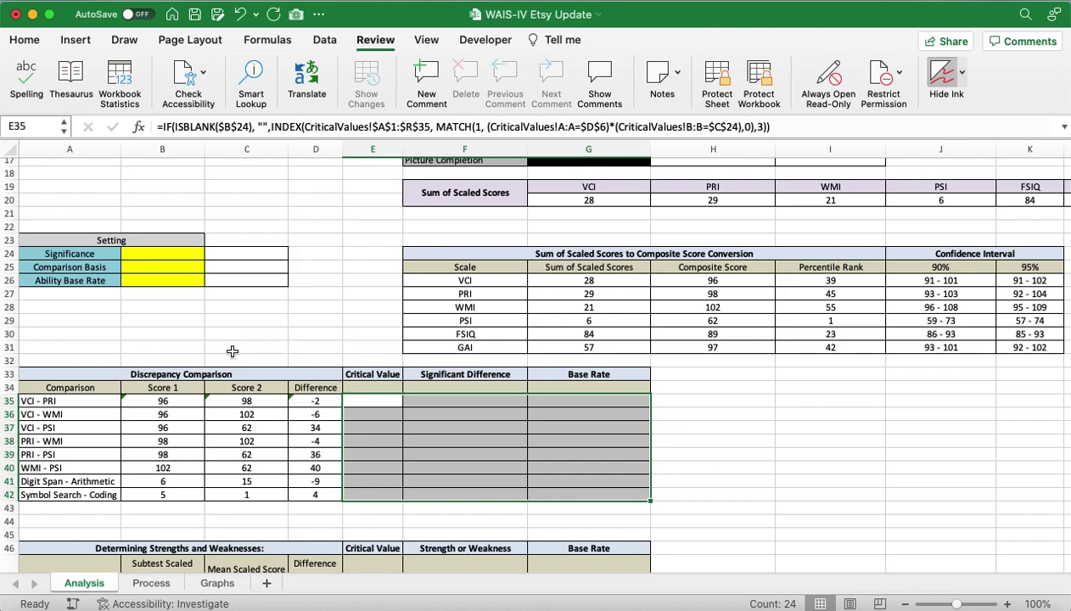
{"action": "left_click", "coordinate": [163, 338]}
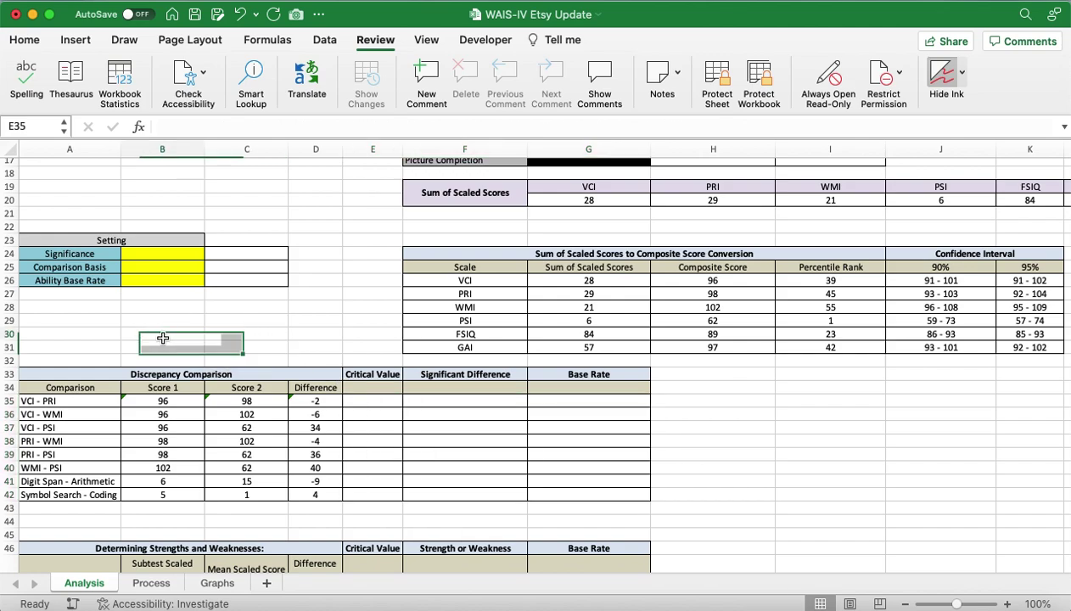
- Highlight the three yellow Setting cells and set Significance to 0.05
{"action": "left_click_drag", "start_coordinate": [155, 254], "coordinate": [157, 278]}
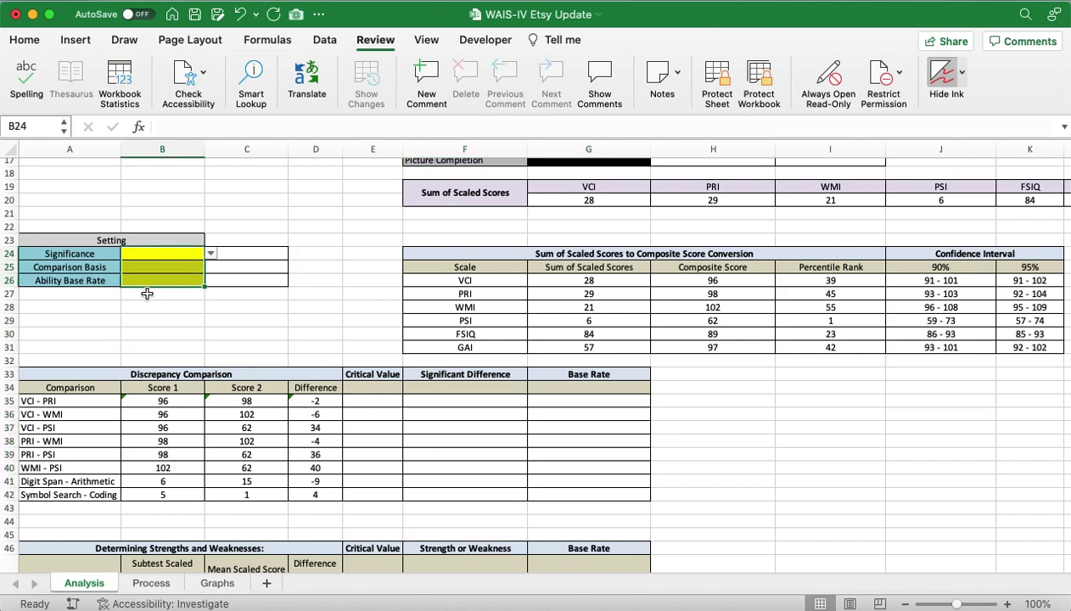
{"action": "left_click", "coordinate": [160, 255]}
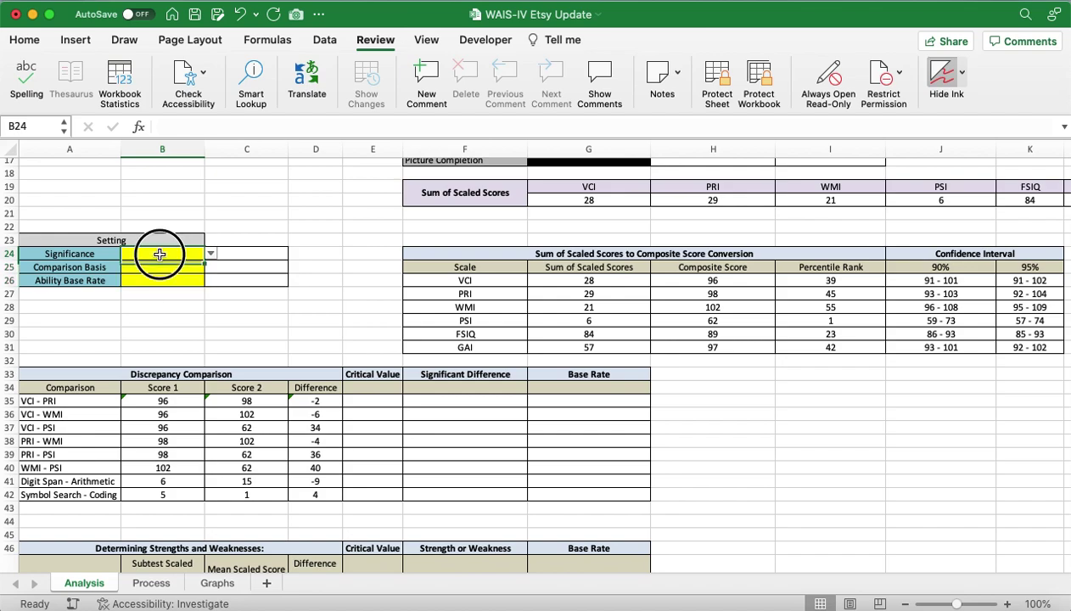
{"action": "left_click", "coordinate": [210, 254]}
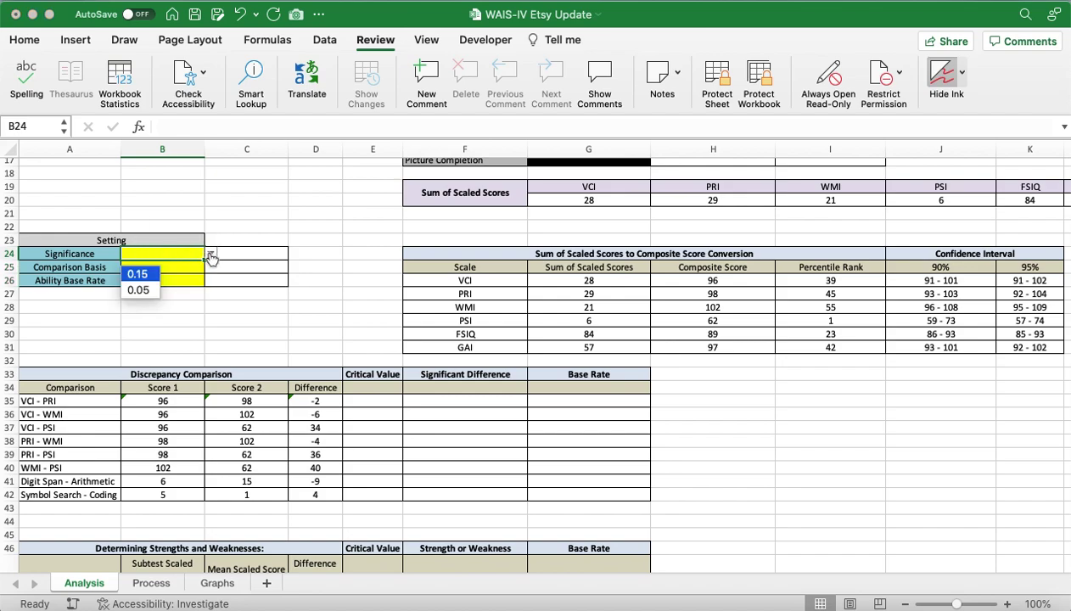
{"action": "left_click", "coordinate": [139, 291]}
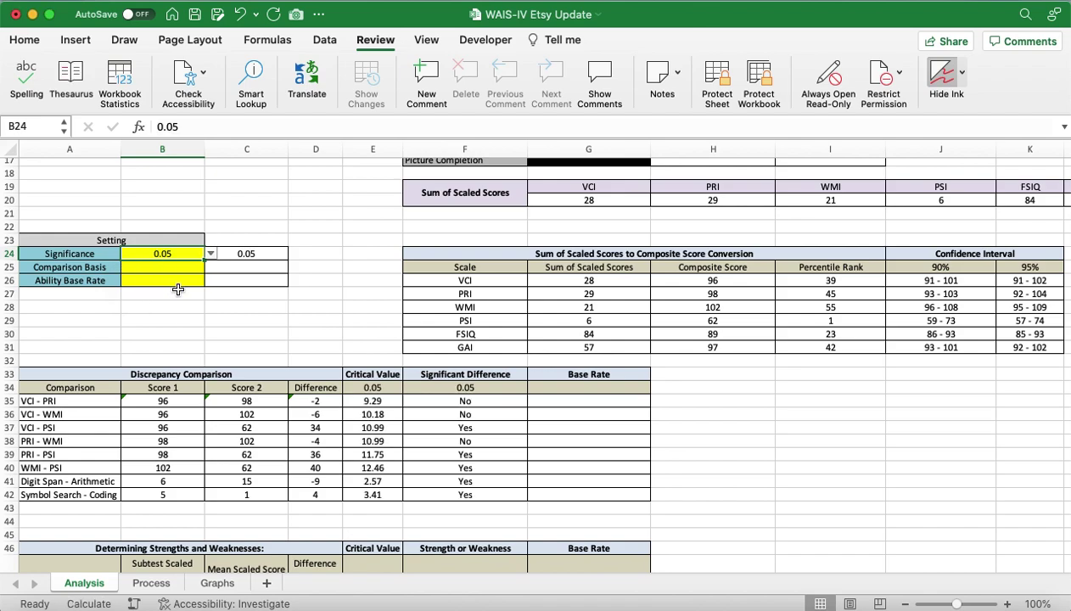
- Set the Comparison Basis to Overall Mean
{"action": "left_click", "coordinate": [179, 267]}
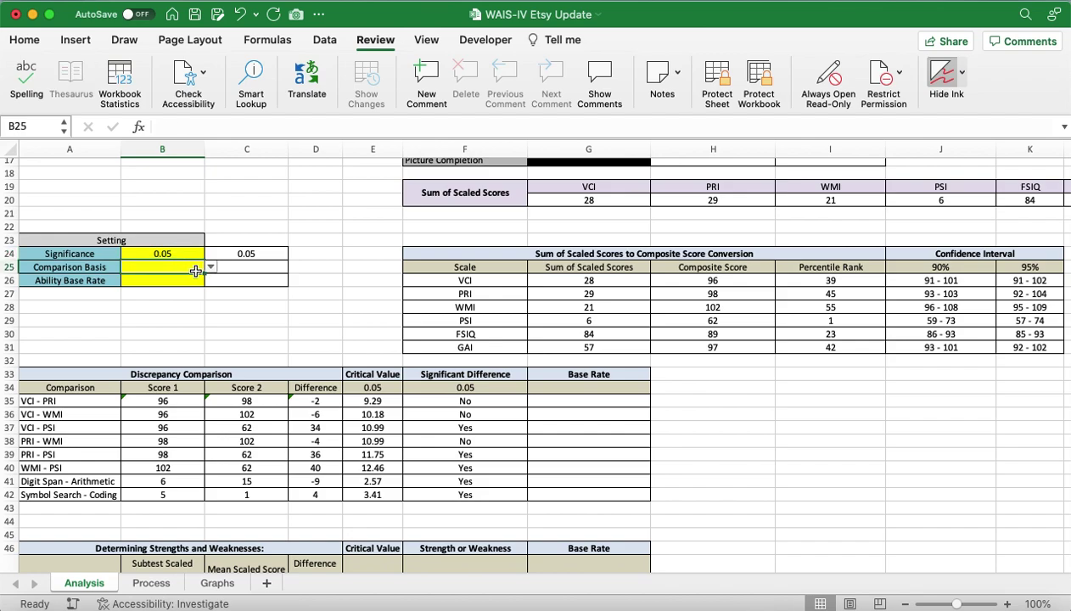
{"action": "left_click", "coordinate": [210, 267]}
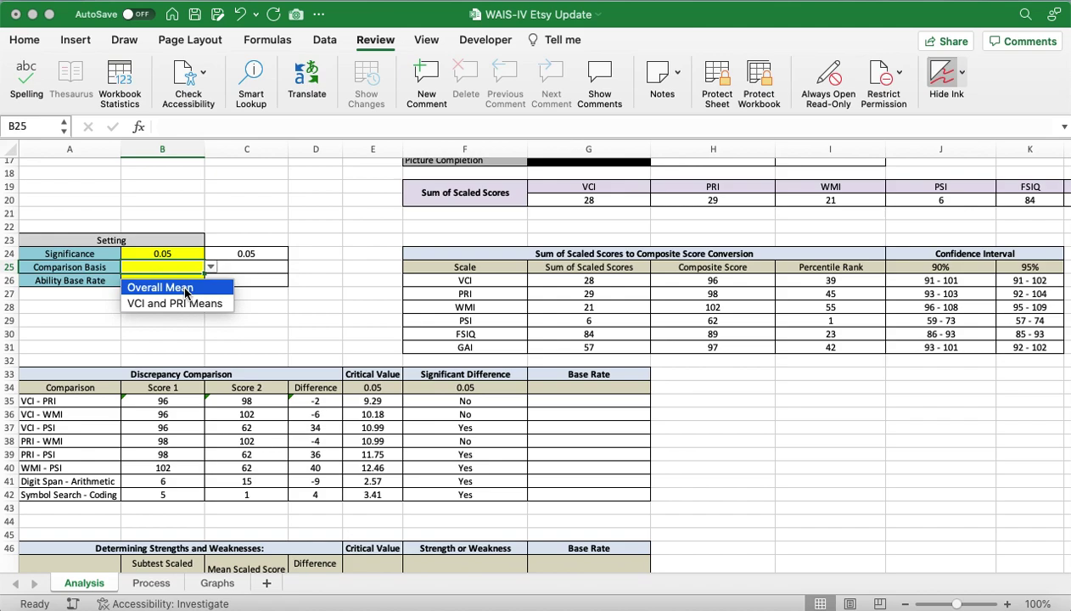
{"action": "left_click", "coordinate": [191, 289]}
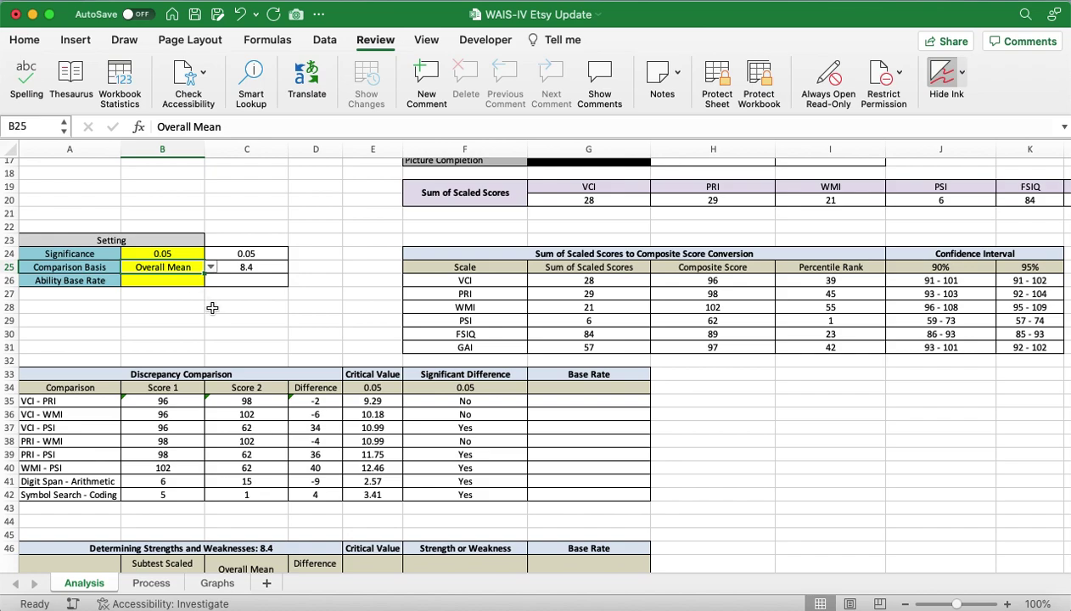
- Highlight the Overall Mean values in the Determining Strengths and Weaknesses table
{"action": "scroll", "coordinate": [213, 310], "scroll_direction": "down", "scroll_amount": 2}
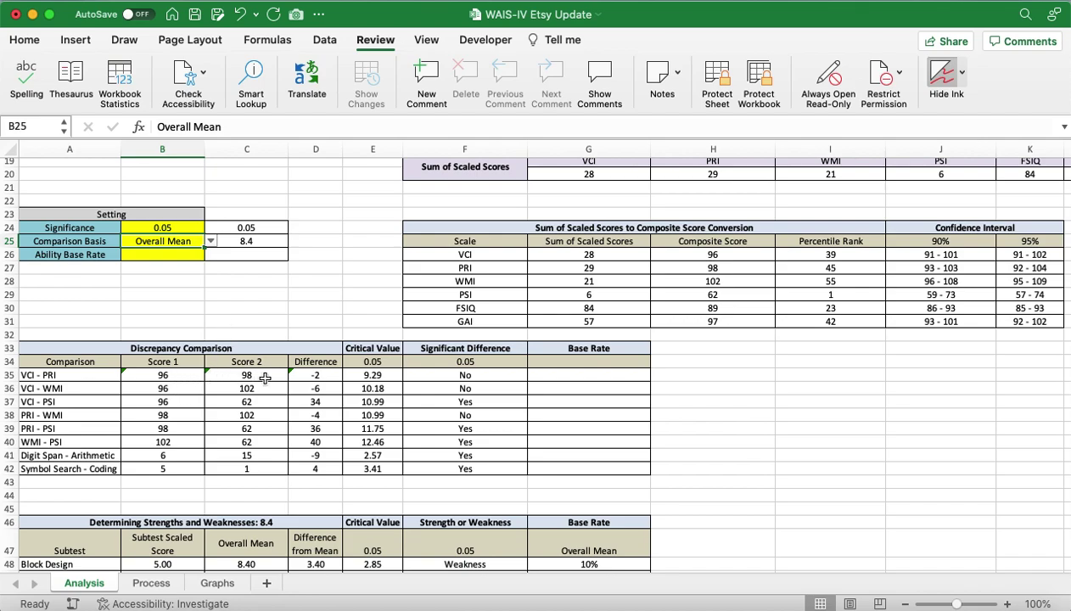
{"action": "scroll", "coordinate": [269, 377], "scroll_direction": "down", "scroll_amount": 7}
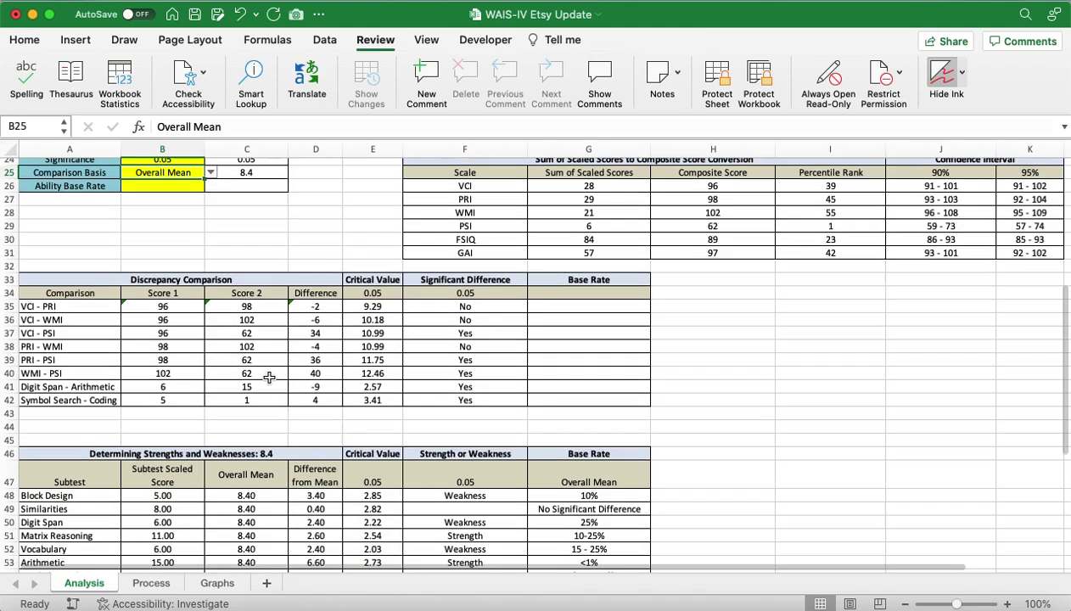
{"action": "left_click_drag", "start_coordinate": [267, 303], "coordinate": [273, 419]}
- Set the Ability Base Rate to Ability Level for the Discrepancy Comparison base rates
{"action": "scroll", "coordinate": [283, 388], "scroll_direction": "up", "scroll_amount": 4}
{"action": "scroll", "coordinate": [283, 388], "scroll_direction": "up", "scroll_amount": 4}
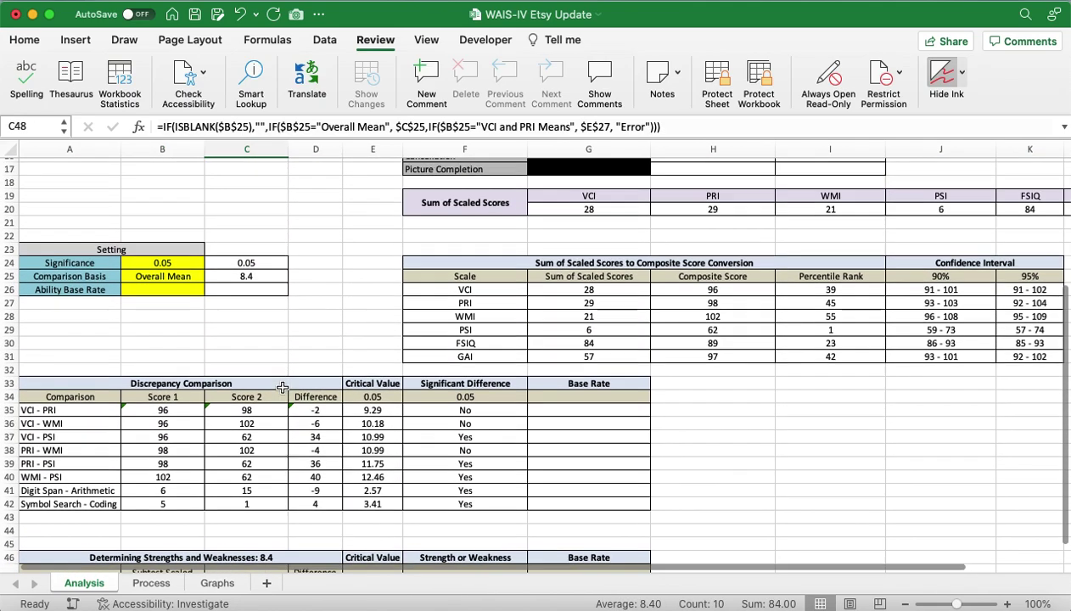
{"action": "left_click", "coordinate": [175, 304]}
{"action": "left_click", "coordinate": [210, 304]}
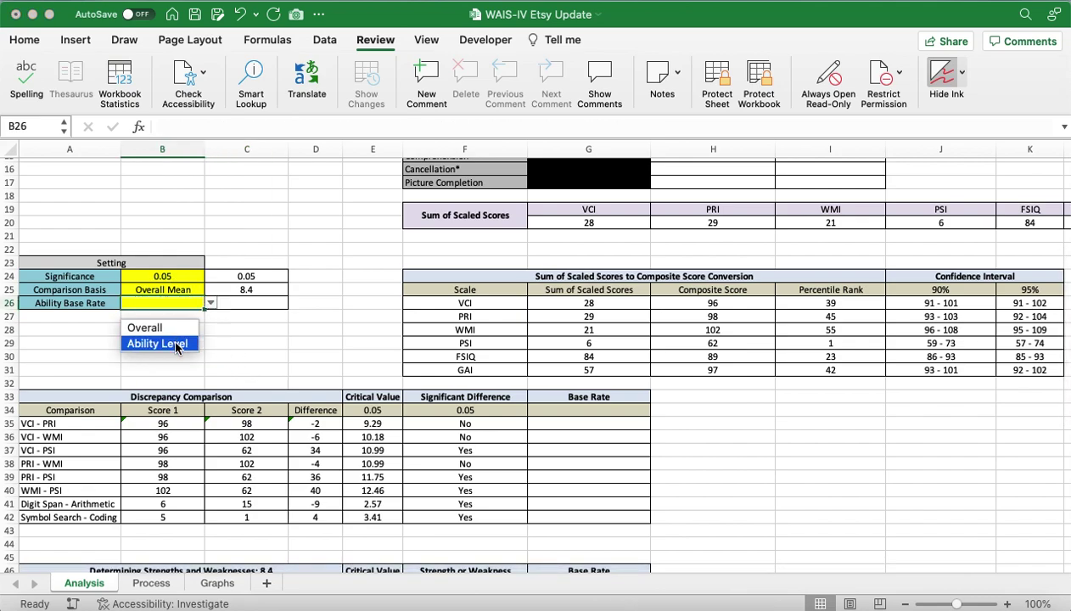
{"action": "key", "text": "Escape"}
{"action": "left_click", "coordinate": [622, 410]}
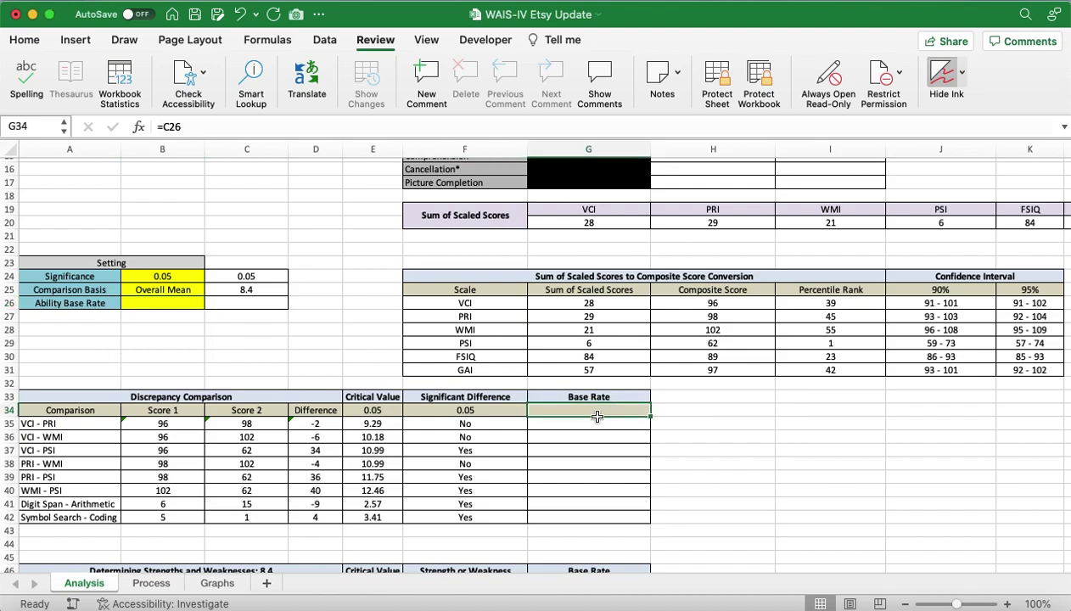
{"action": "left_click", "coordinate": [152, 303]}
{"action": "left_click", "coordinate": [210, 303]}
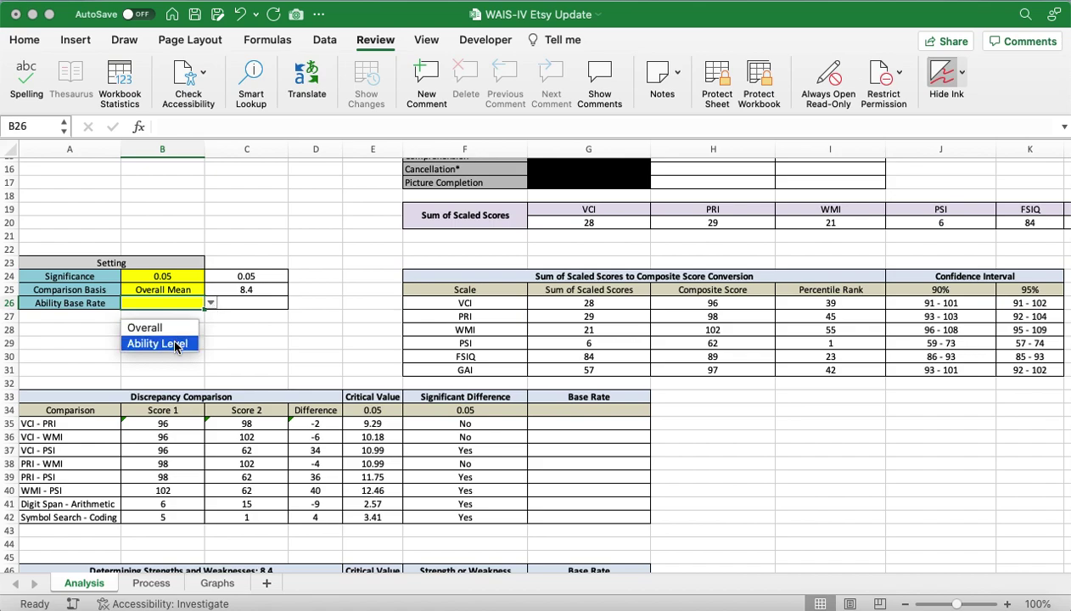
{"action": "left_click", "coordinate": [175, 344]}
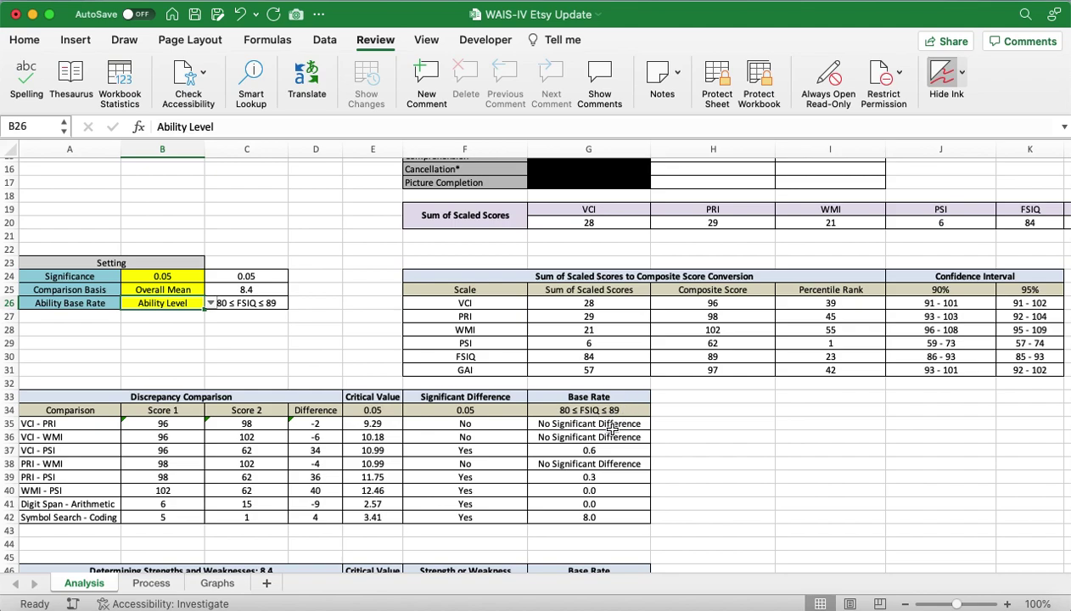
- Inspect the VCI - PSI base rate and significant difference cells, and look over the Determining Strengths and Weaknesses table
{"action": "left_click", "coordinate": [594, 449]}
{"action": "left_click", "coordinate": [496, 450]}
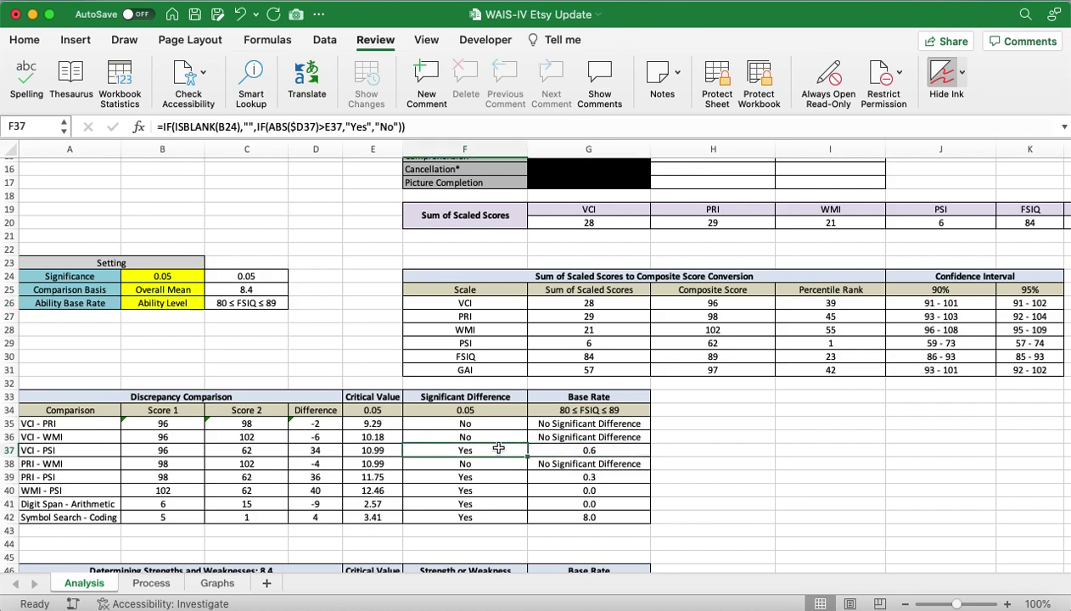
{"action": "scroll", "coordinate": [272, 387], "scroll_direction": "down", "scroll_amount": 2}
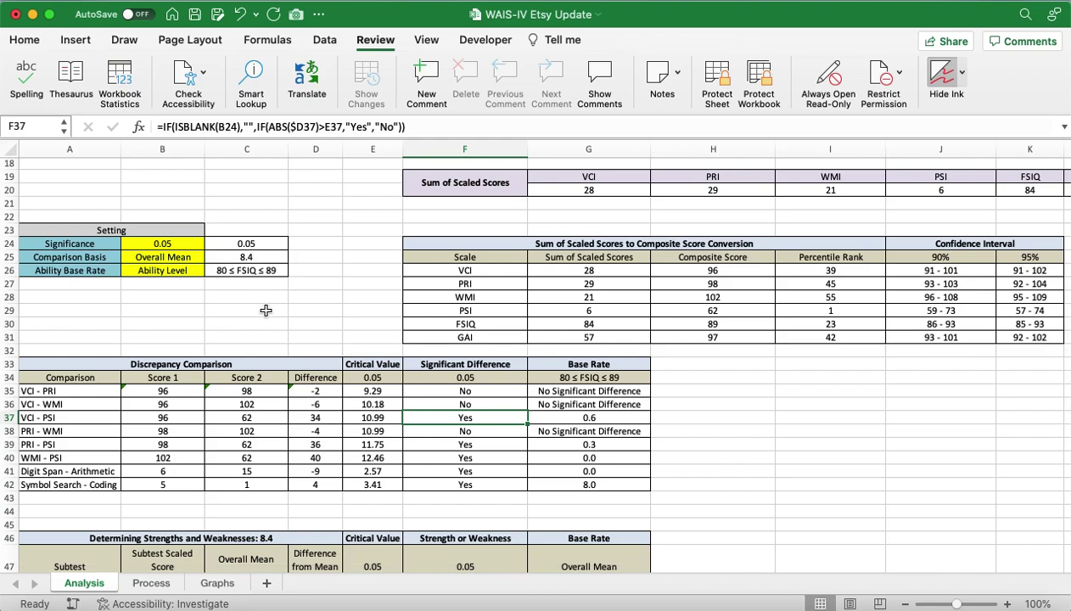
{"action": "scroll", "coordinate": [266, 310], "scroll_direction": "down", "scroll_amount": 3}
{"action": "scroll", "coordinate": [266, 311], "scroll_direction": "down", "scroll_amount": 15}
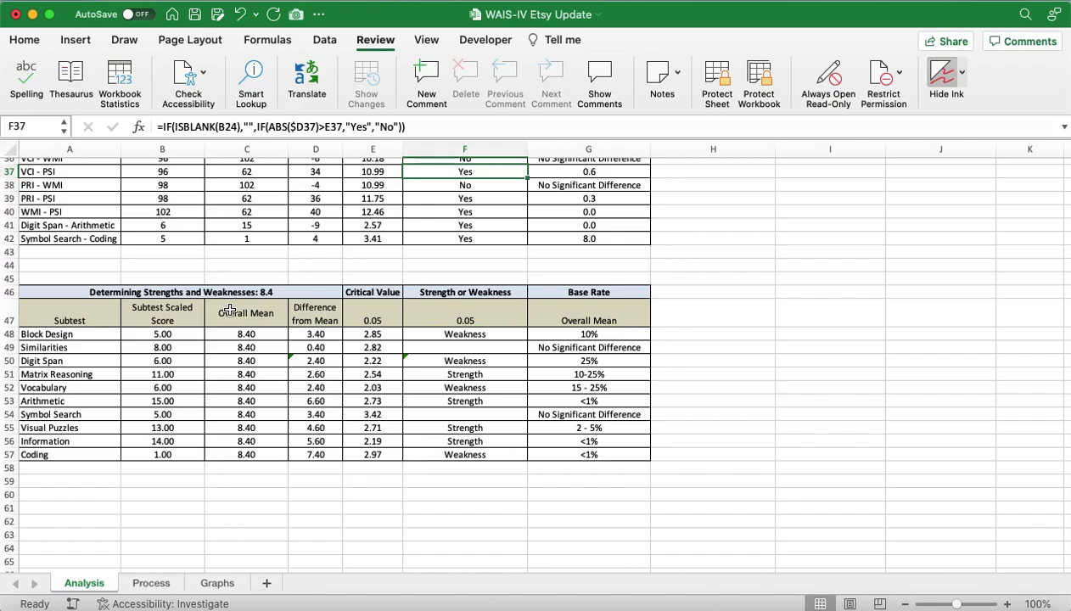
- Set the Ability Base Rate to Overall
{"action": "scroll", "coordinate": [229, 310], "scroll_direction": "up", "scroll_amount": 6}
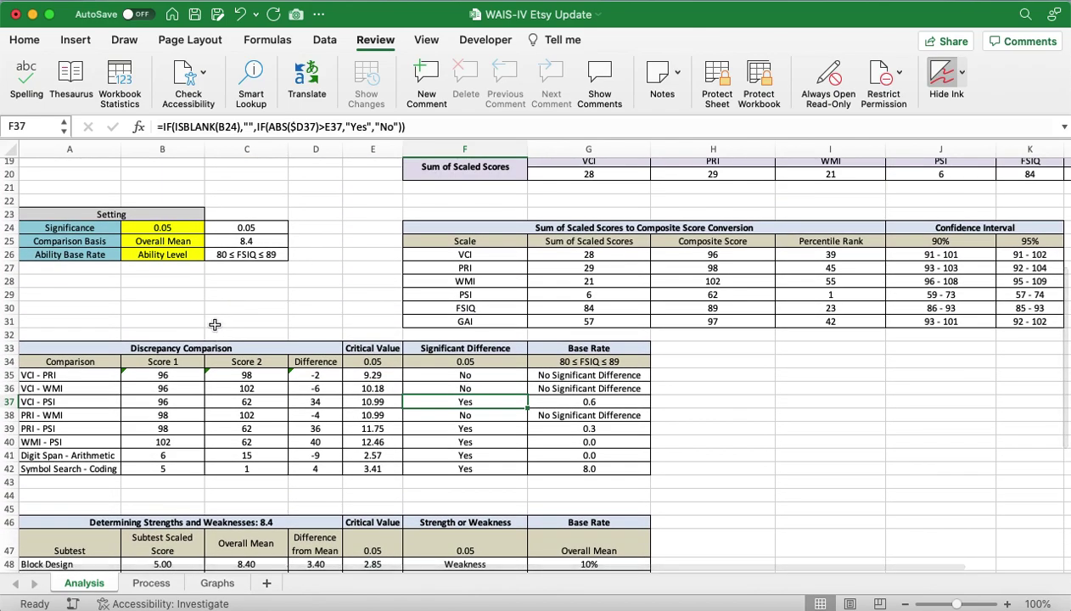
{"action": "left_click", "coordinate": [194, 253]}
{"action": "left_click", "coordinate": [210, 255]}
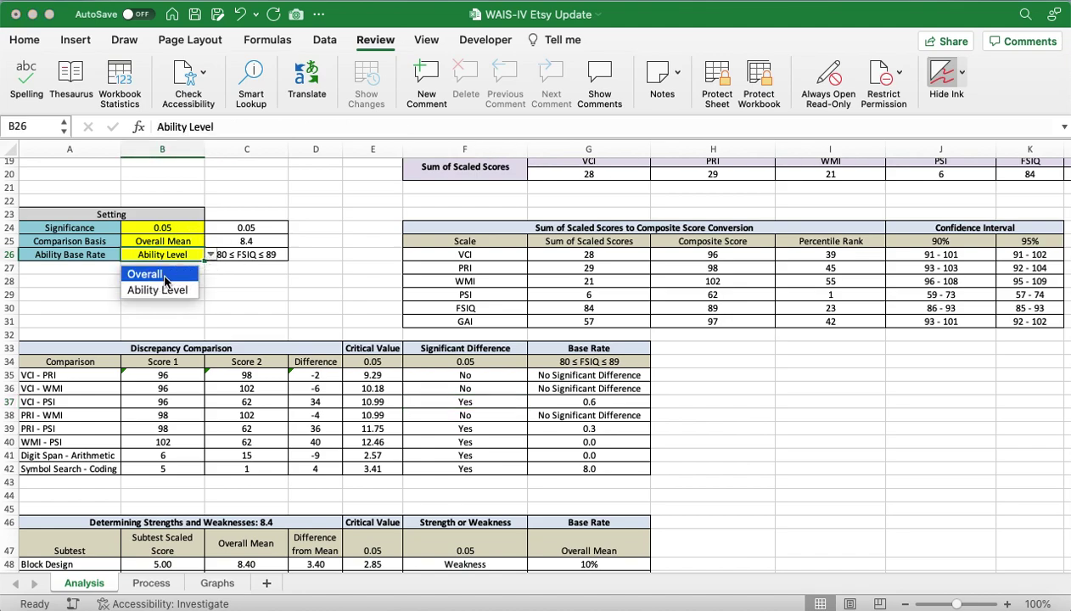
{"action": "key", "text": "Return"}
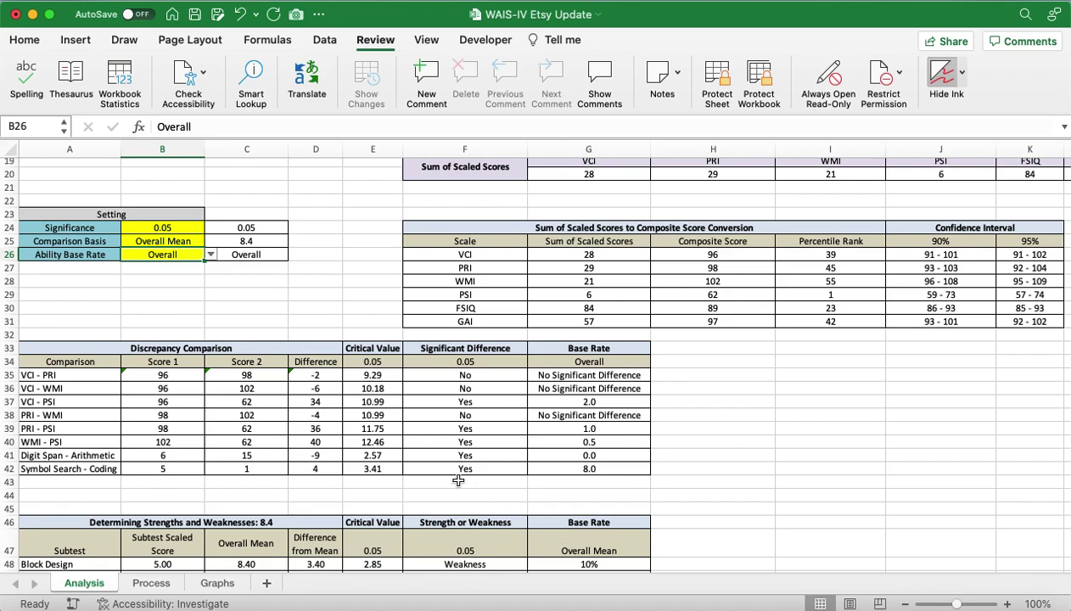
- Inspect the Base Rate subheading cells of the Discrepancy Comparison and Determining Strengths and Weaknesses tables
{"action": "scroll", "coordinate": [425, 455], "scroll_direction": "down", "scroll_amount": 2}
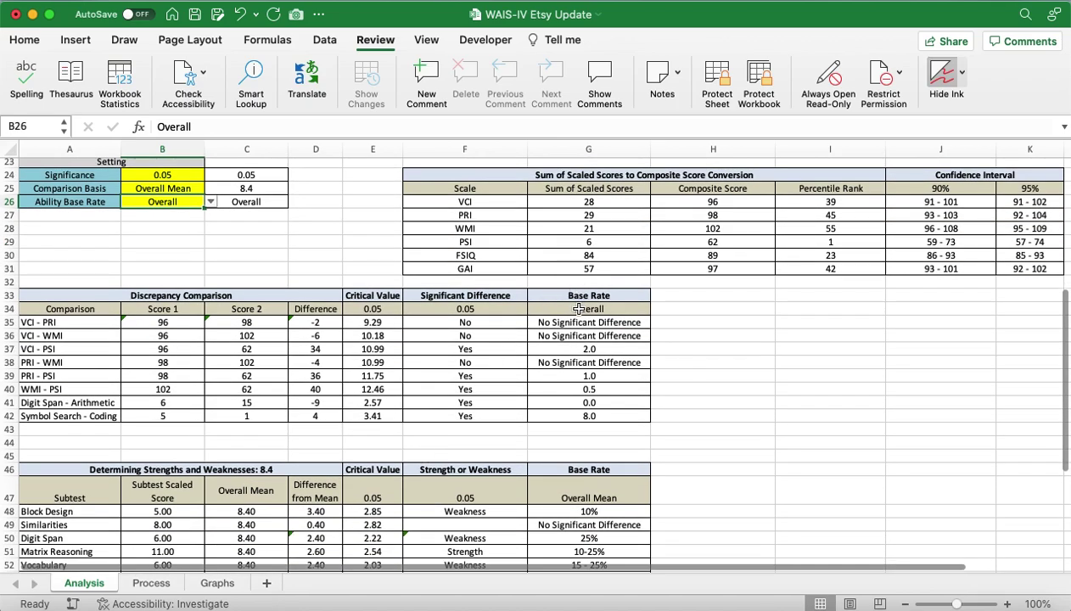
{"action": "left_click", "coordinate": [571, 305]}
{"action": "scroll", "coordinate": [406, 423], "scroll_direction": "down", "scroll_amount": 1}
{"action": "scroll", "coordinate": [406, 423], "scroll_direction": "down", "scroll_amount": 3}
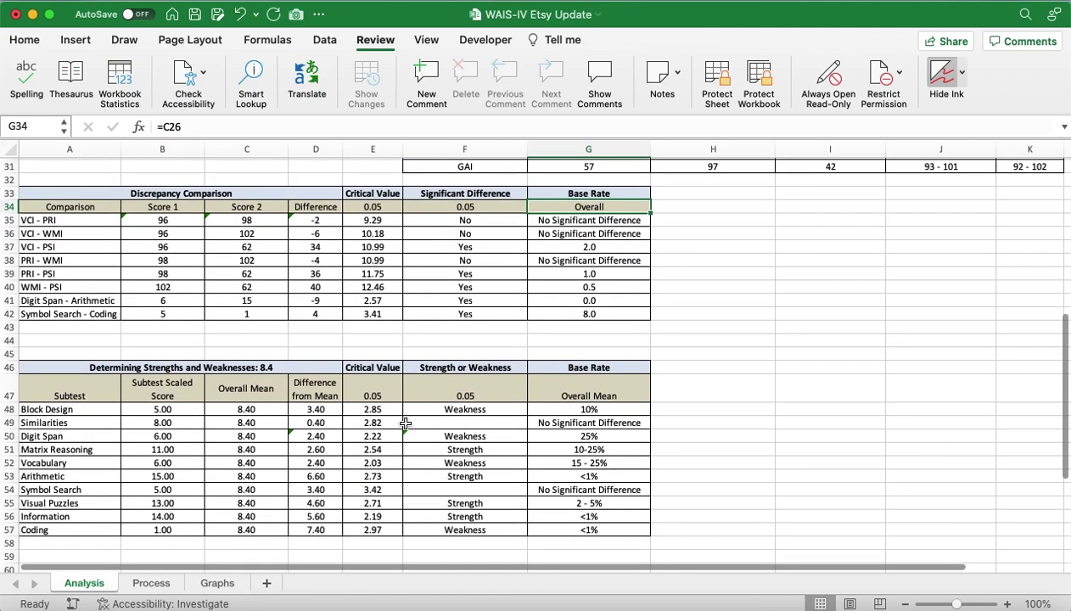
{"action": "left_click", "coordinate": [534, 384]}
- Set the Comparison Basis to VCI and PRI Means
{"action": "scroll", "coordinate": [291, 360], "scroll_direction": "up", "scroll_amount": 4}
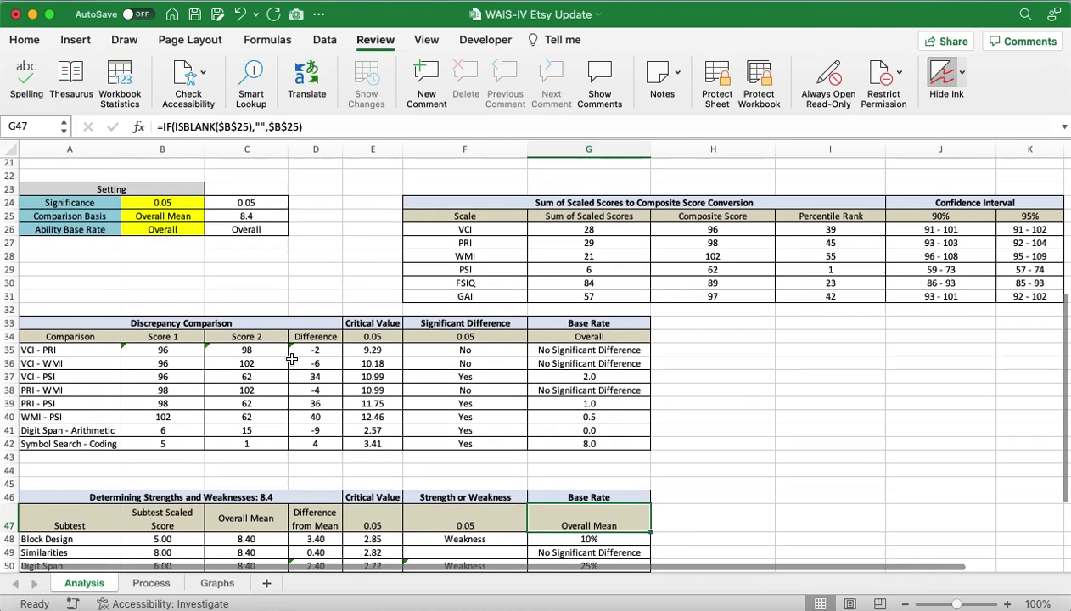
{"action": "left_click", "coordinate": [187, 230]}
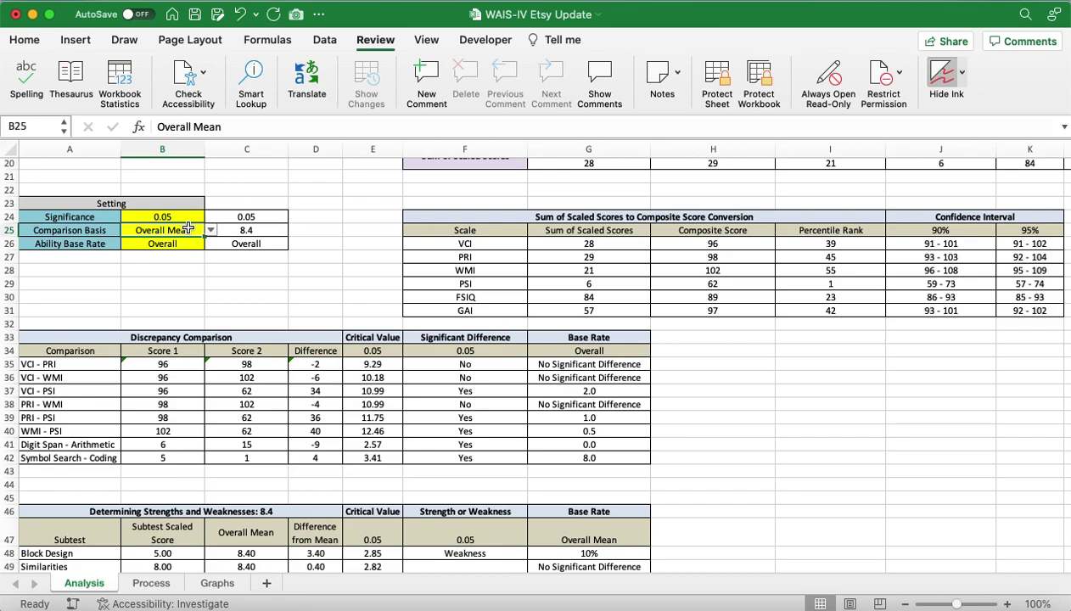
{"action": "left_click", "coordinate": [212, 232]}
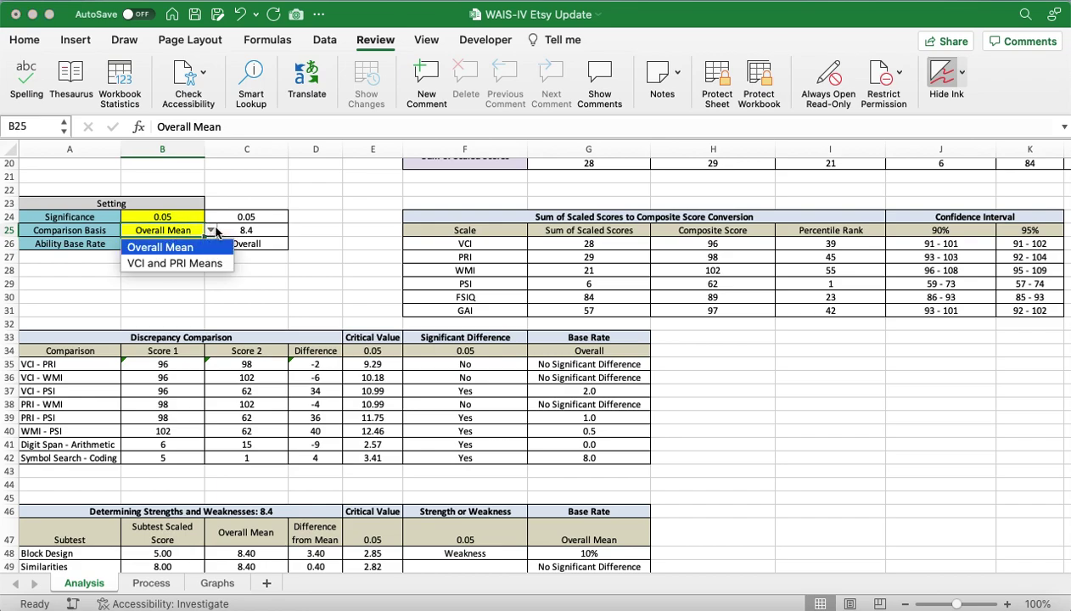
{"action": "left_click", "coordinate": [211, 264]}
- Examine the VCI and PRI Means cells for Digit Span, Arithmetic and Symbol Search in the strengths and weaknesses table
{"action": "scroll", "coordinate": [233, 312], "scroll_direction": "down", "scroll_amount": 6}
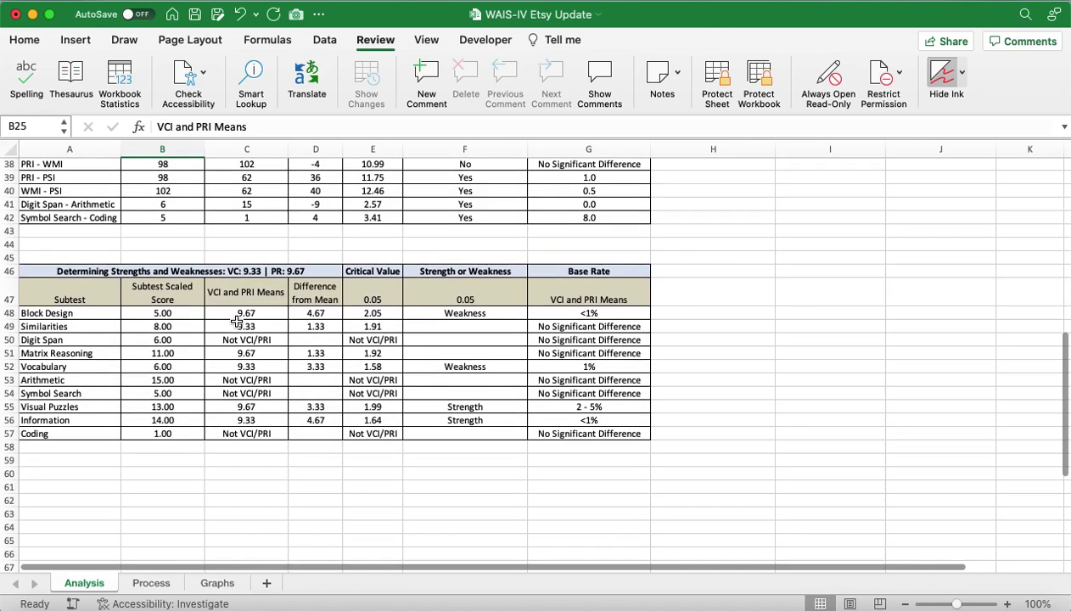
{"action": "left_click", "coordinate": [236, 340]}
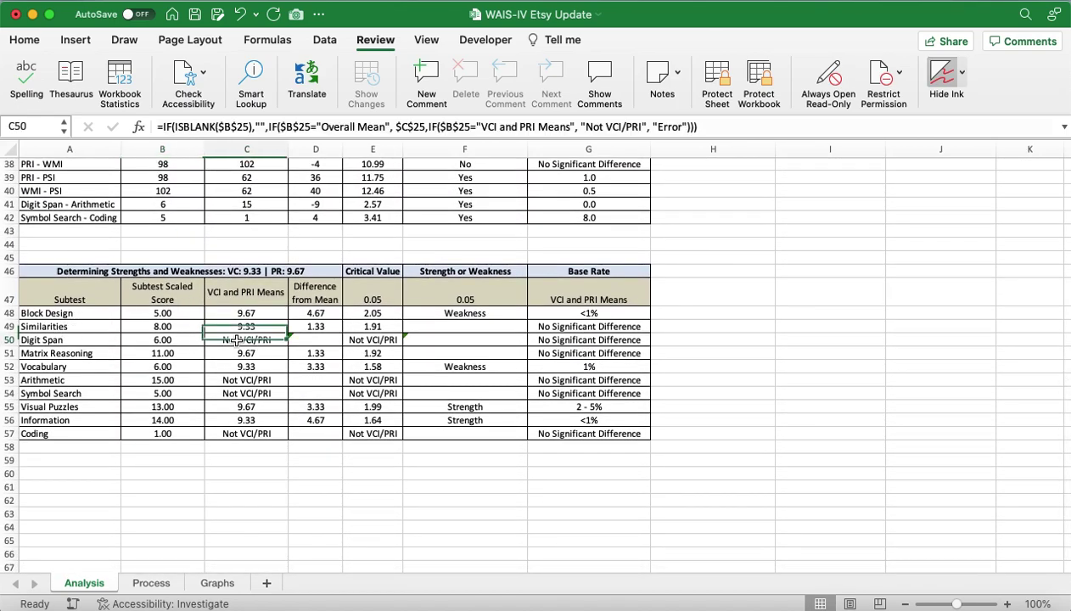
{"action": "left_click", "coordinate": [235, 380]}
{"action": "left_click", "coordinate": [229, 394]}
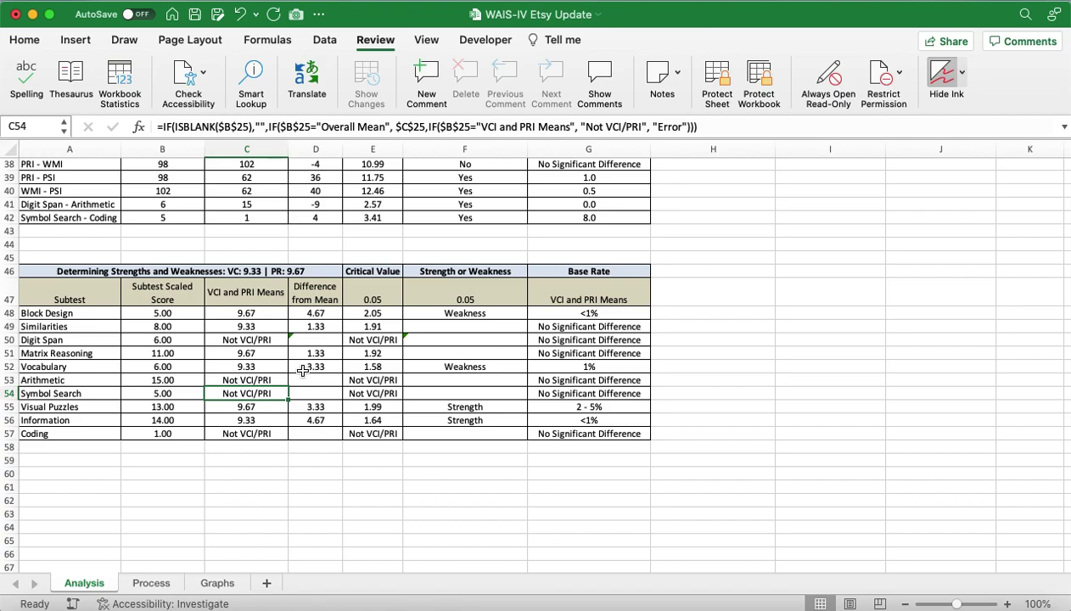
- Switch the Comparison Basis back to Overall Mean
{"action": "scroll", "coordinate": [302, 337], "scroll_direction": "up", "scroll_amount": 2}
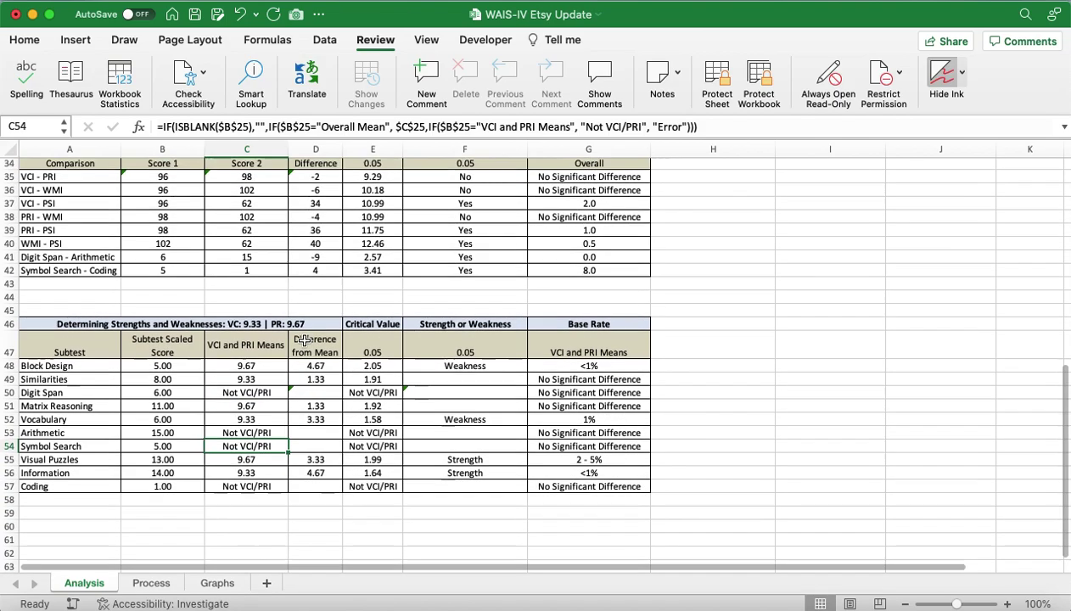
{"action": "scroll", "coordinate": [303, 339], "scroll_direction": "up", "scroll_amount": 10}
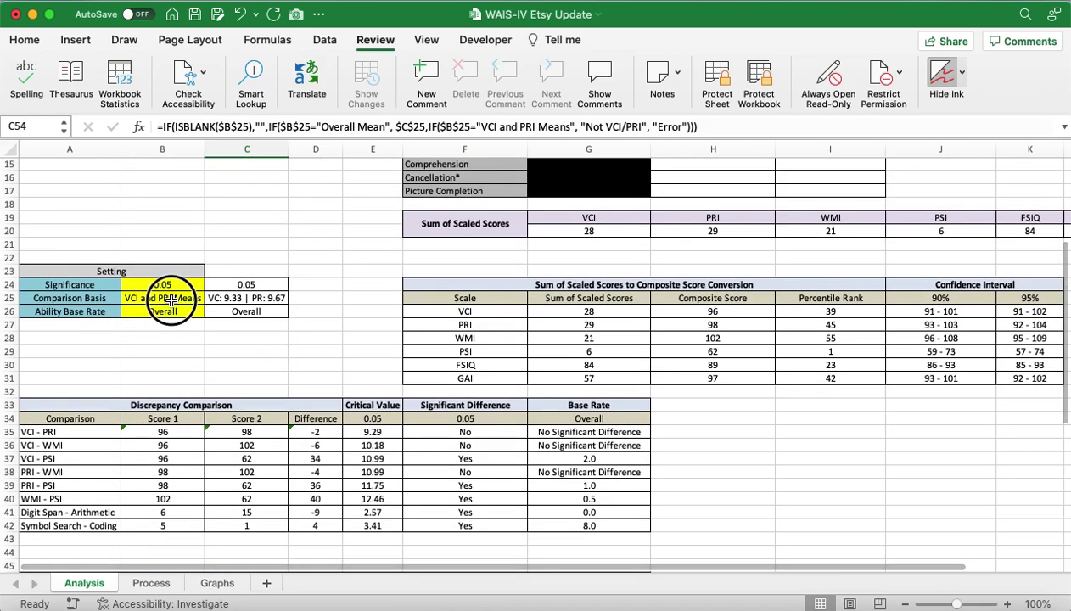
{"action": "left_click", "coordinate": [172, 299]}
{"action": "left_click", "coordinate": [210, 299]}
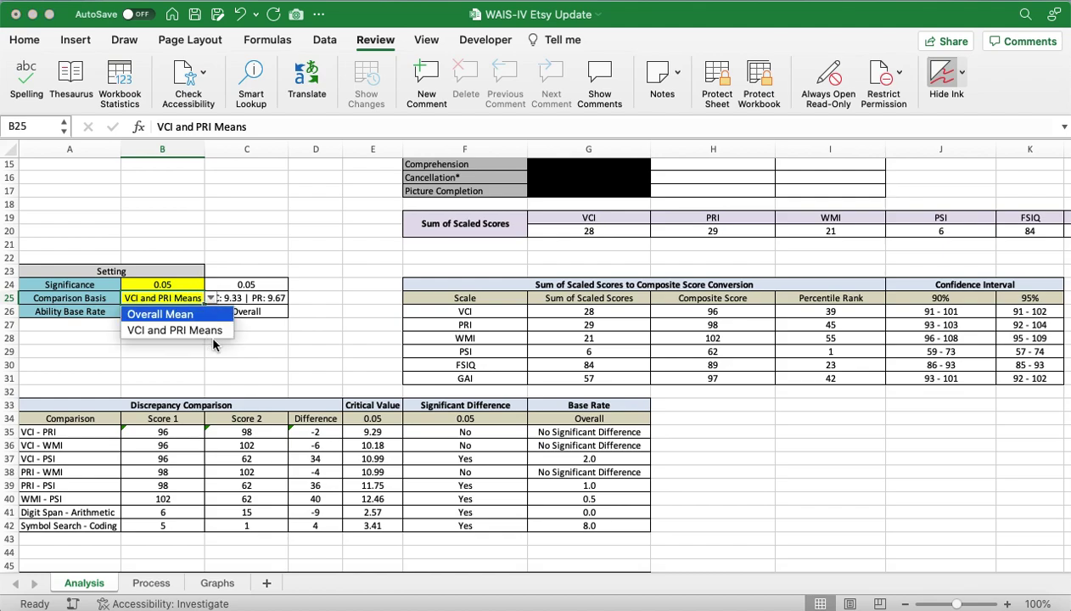
{"action": "key", "text": "Return"}
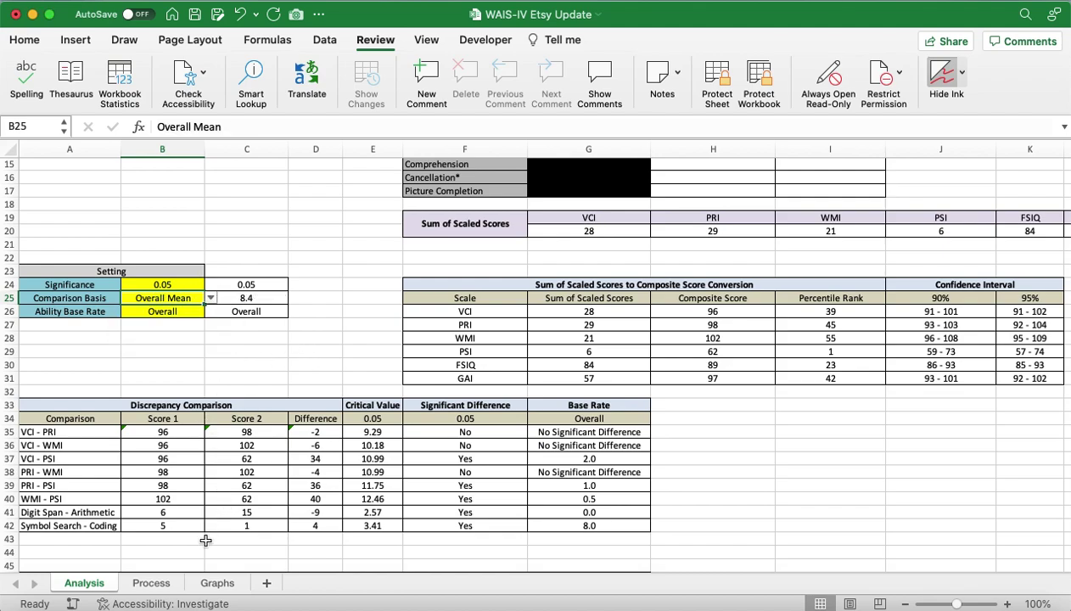
- On the Process sheet, enter a raw score of 11 for each of BDN, DSF, DSB and DSS
{"action": "left_click", "coordinate": [162, 583]}
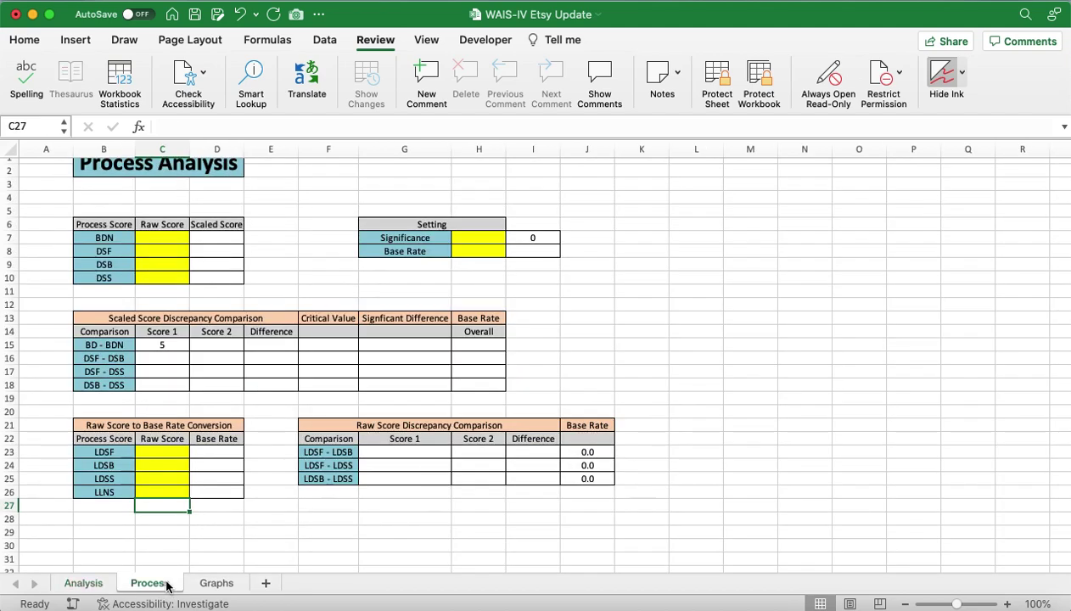
{"action": "left_click", "coordinate": [162, 240]}
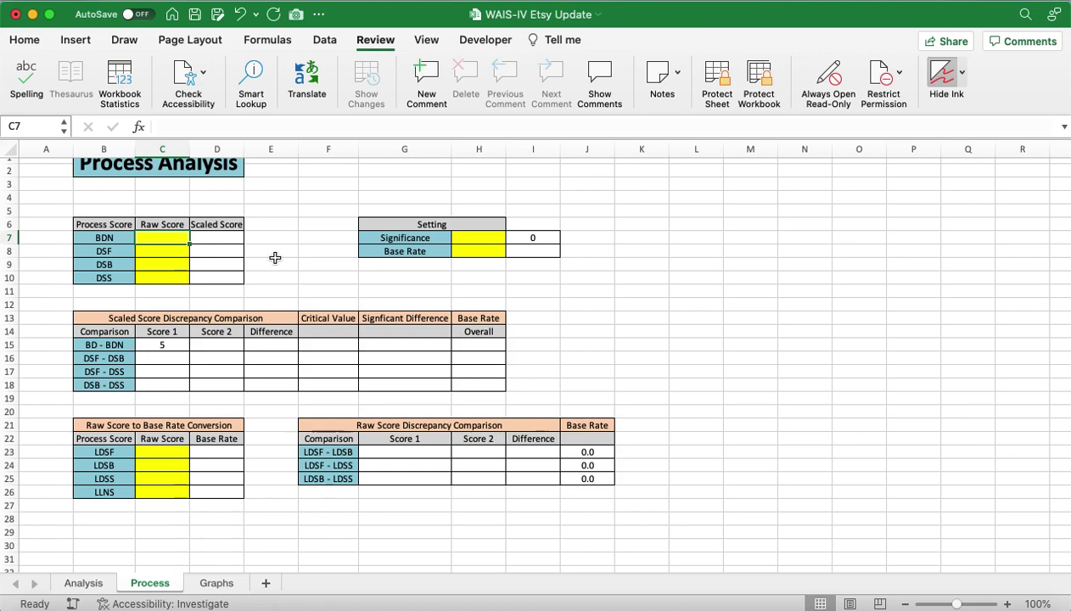
{"action": "type", "text": "11"}
{"action": "key", "text": "Return"}
{"action": "type", "text": "11"}
{"action": "key", "text": "Return"}
{"action": "type", "text": "1"}
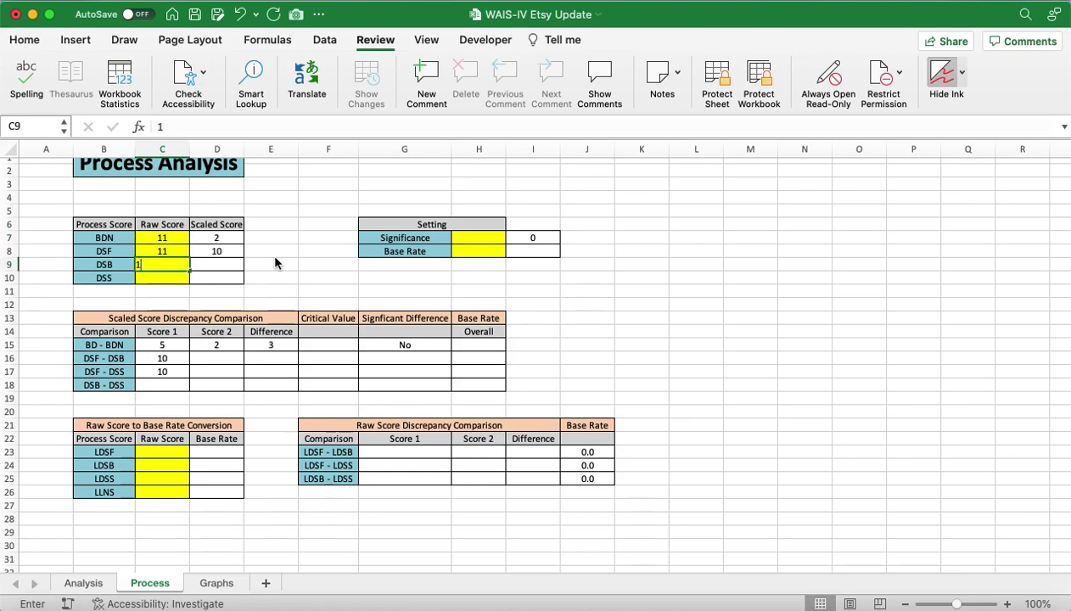
{"action": "type", "text": "1"}
{"action": "key", "text": "Return"}
{"action": "type", "text": "11"}
{"action": "key", "text": "Return"}
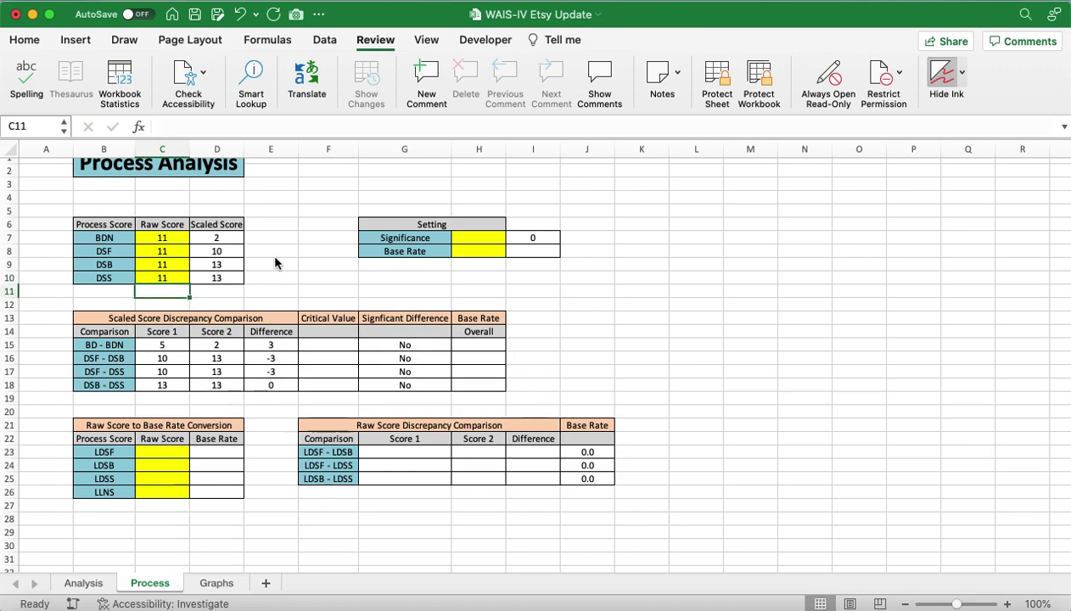
- Set the Process sheet's Significance to 0.05, and switch it to 0.15
{"action": "left_click", "coordinate": [480, 238]}
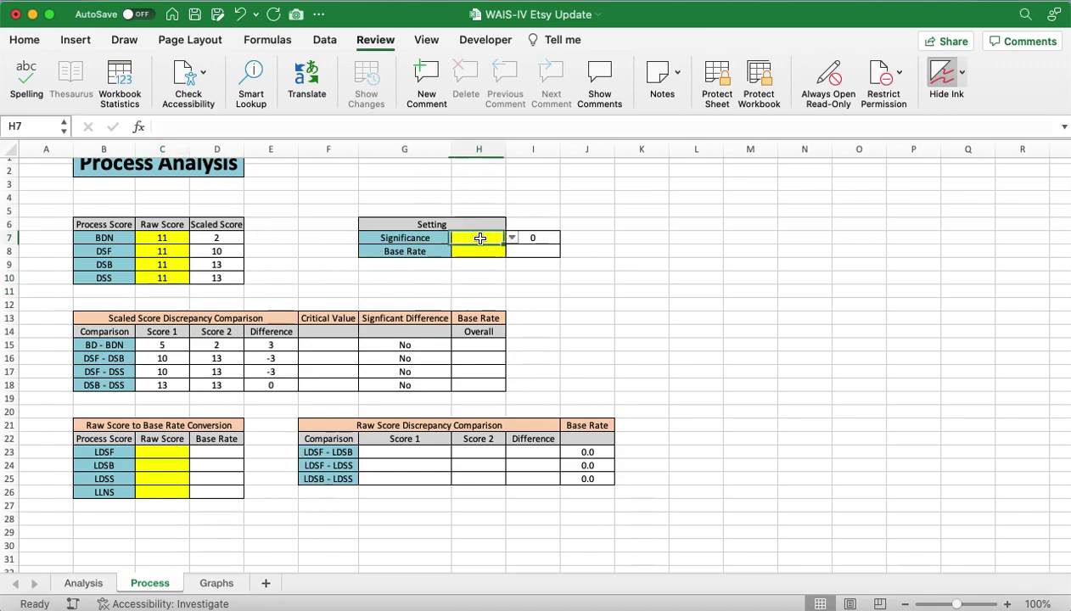
{"action": "left_click", "coordinate": [511, 237]}
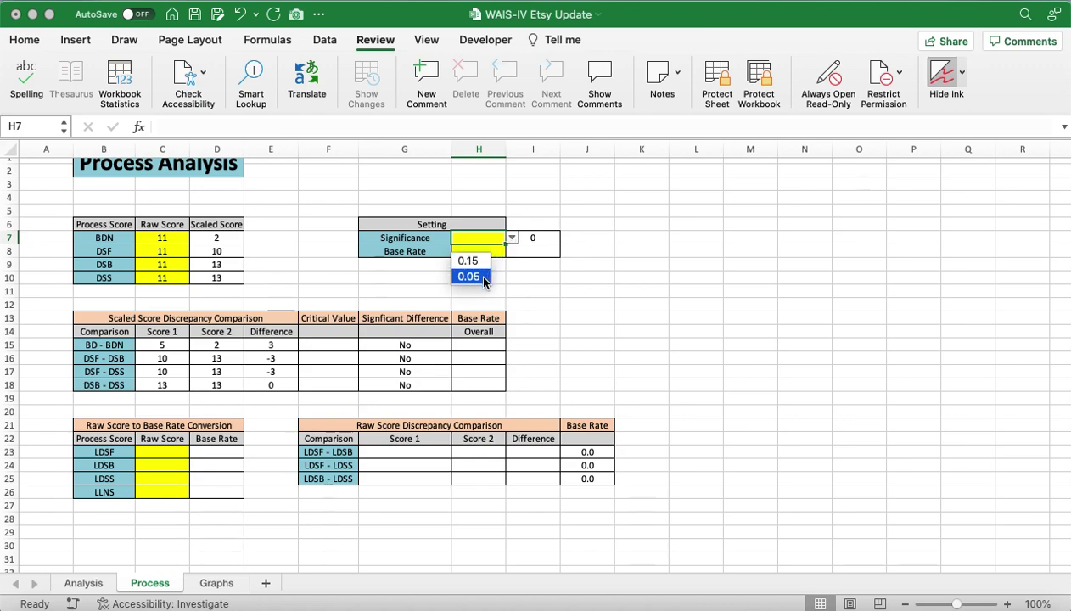
{"action": "left_click", "coordinate": [469, 277]}
{"action": "left_click", "coordinate": [511, 238]}
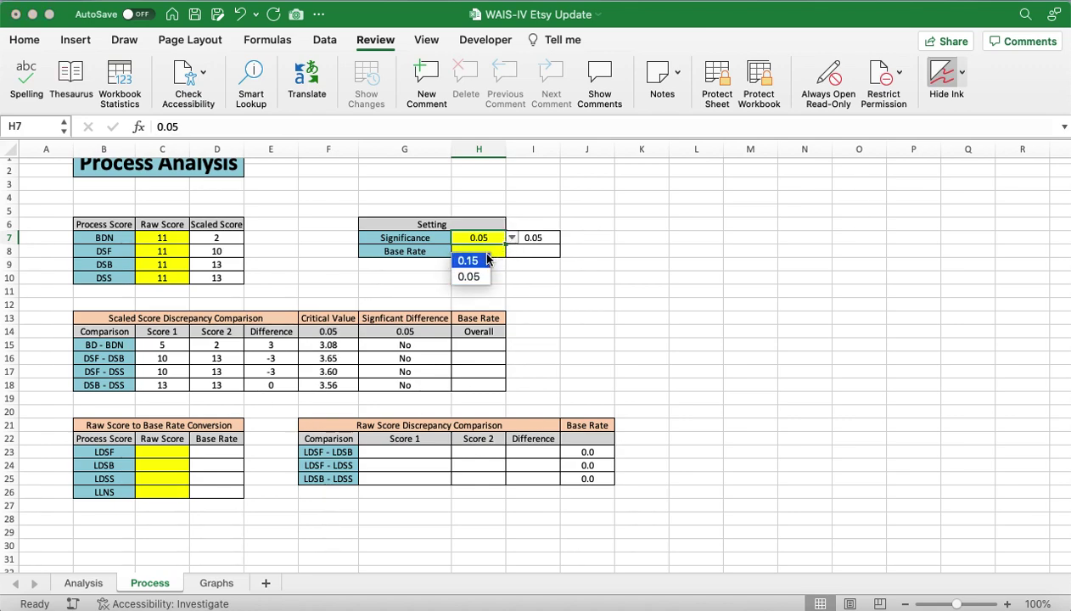
{"action": "left_click", "coordinate": [469, 260]}
- Set the Process sheet's Base Rate to Age Group
{"action": "left_click", "coordinate": [492, 251]}
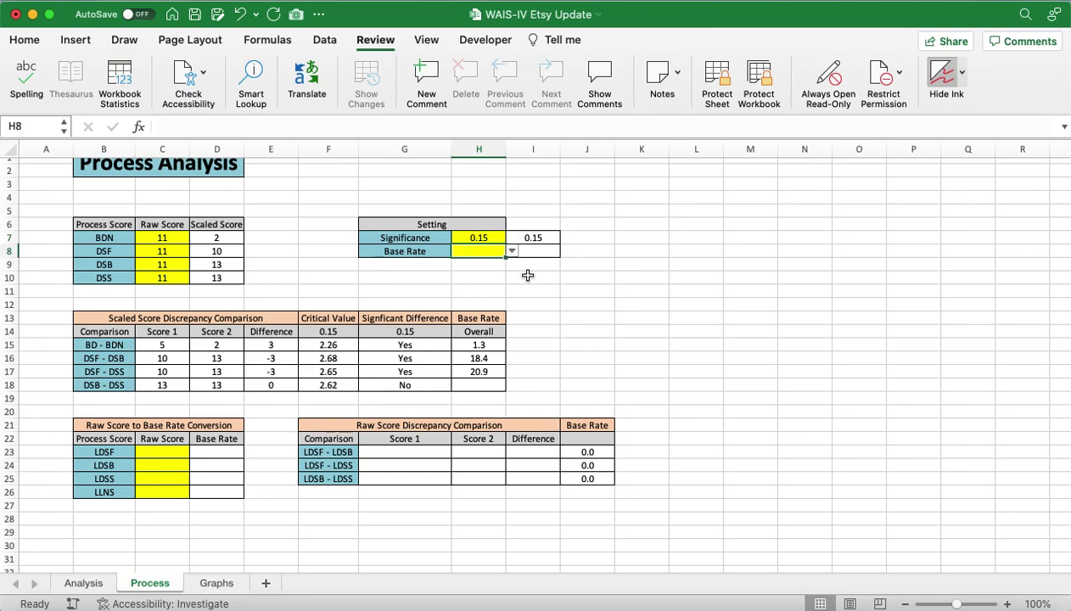
{"action": "left_click", "coordinate": [513, 253]}
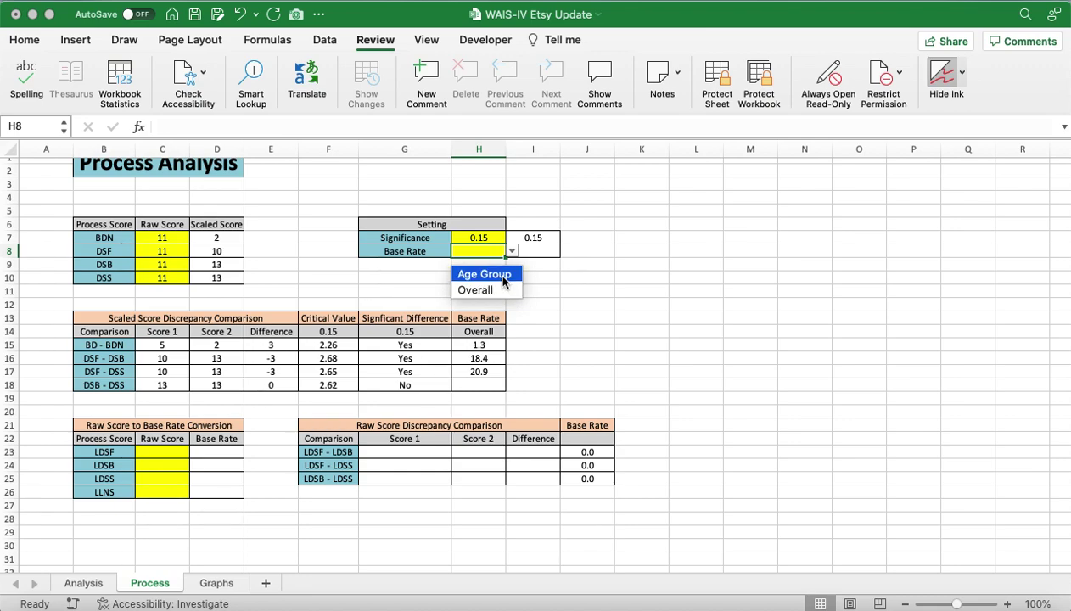
{"action": "left_click", "coordinate": [485, 274]}
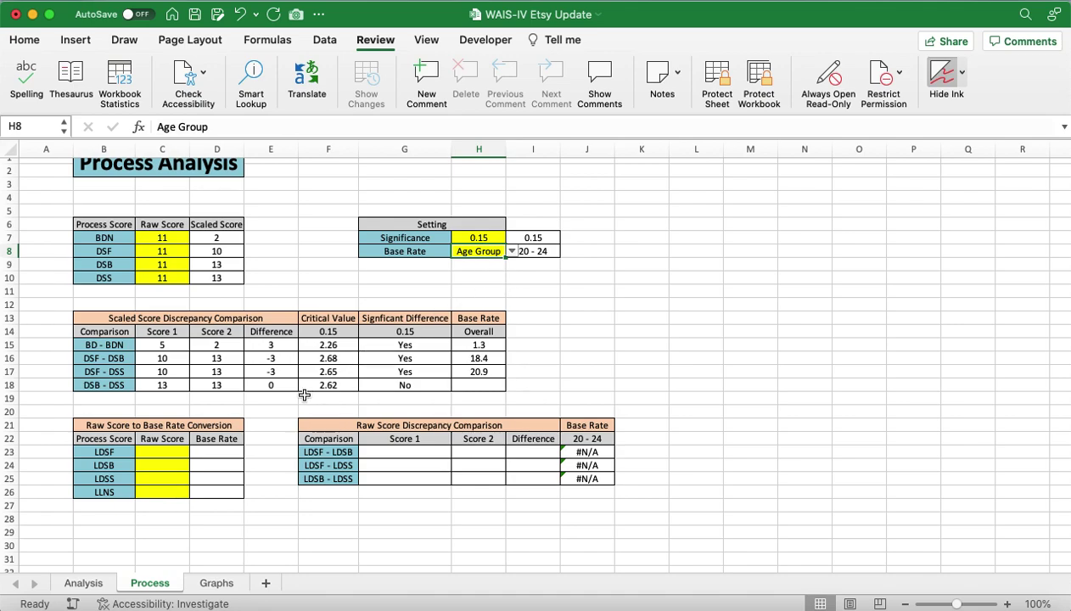
- Highlight the results in the Scaled Score Discrepancy Comparison table, and clear the highlight
{"action": "left_click_drag", "start_coordinate": [168, 342], "coordinate": [479, 386]}
{"action": "left_click", "coordinate": [606, 357]}
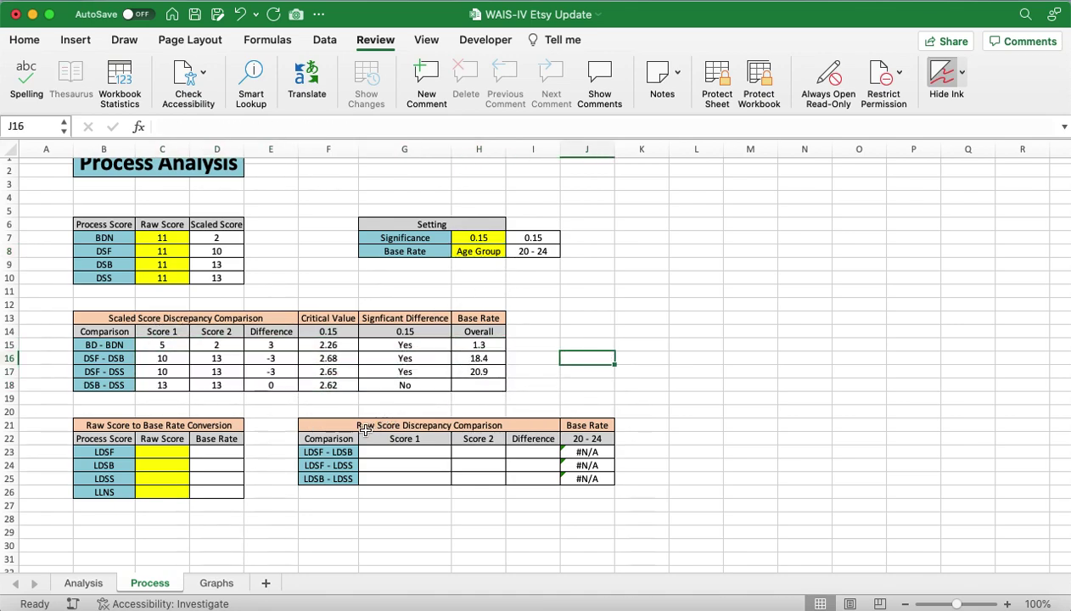
- In the Raw Score to Base Rate Conversion table, enter raw scores of 6 for LDSF, 5 for LDSB, 4 for LDSS and 3 for LLNS
{"action": "left_click", "coordinate": [171, 453]}
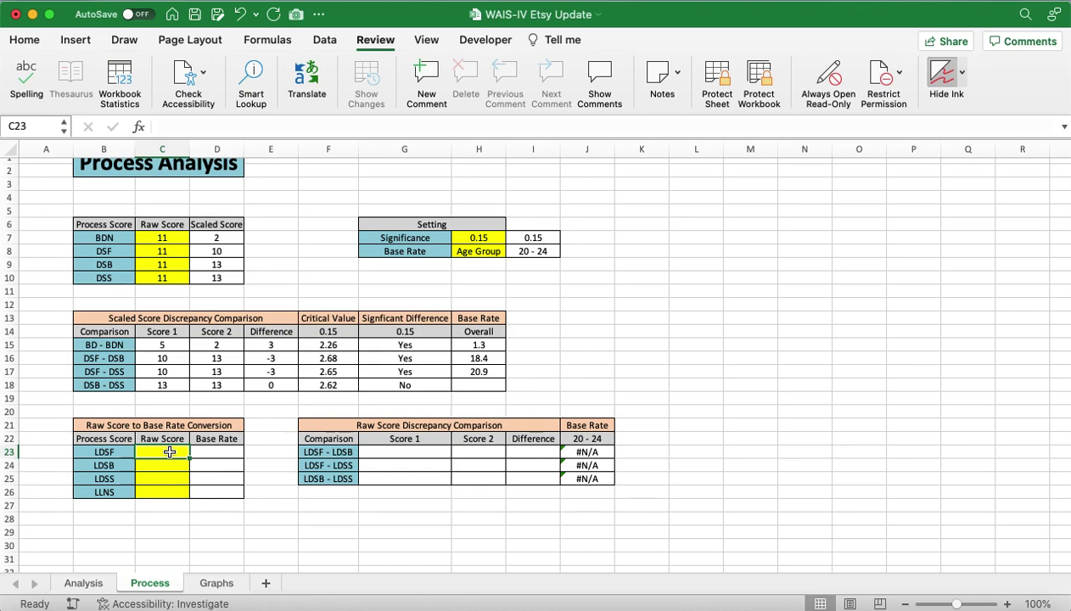
{"action": "type", "text": "6"}
{"action": "key", "text": "Return"}
{"action": "type", "text": "5"}
{"action": "key", "text": "Return"}
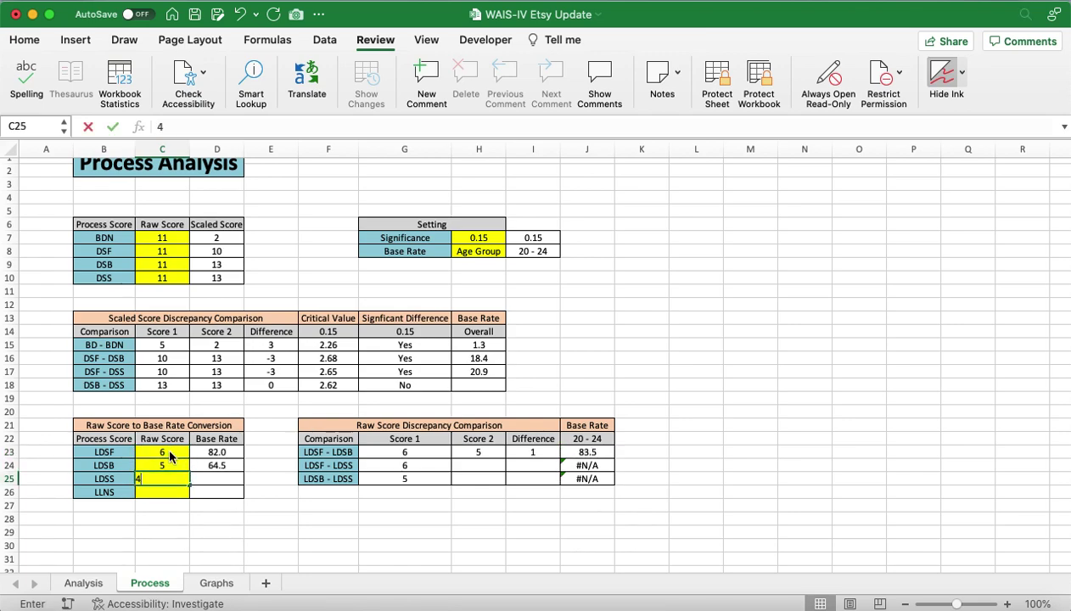
{"action": "type", "text": "4"}
{"action": "key", "text": "Return"}
{"action": "type", "text": "3"}
{"action": "key", "text": "Return"}
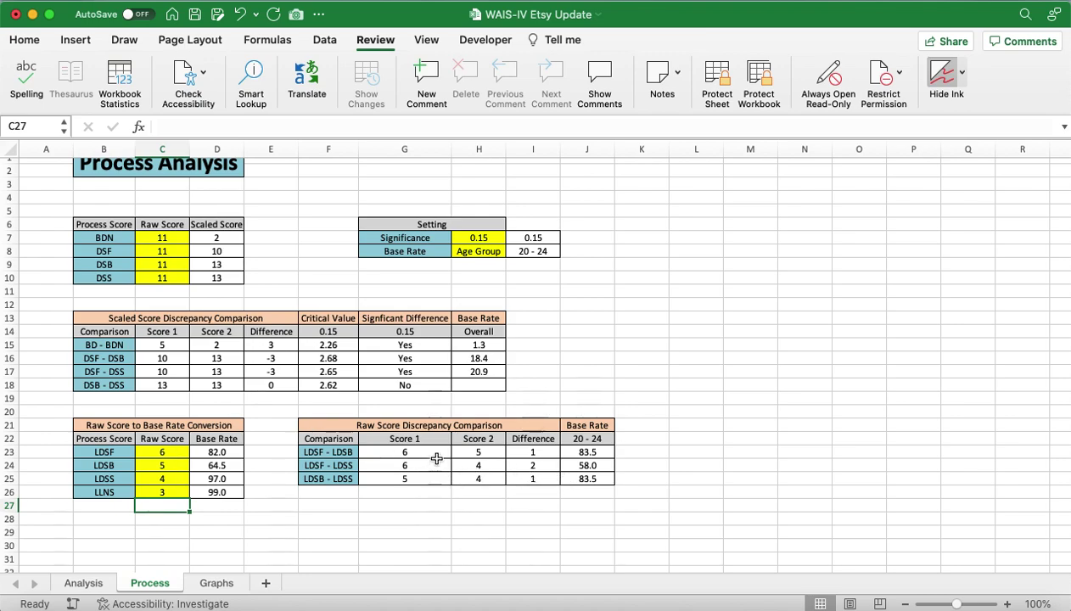
- Highlight the results in the Raw Score Discrepancy Comparison table, and clear the highlight
{"action": "left_click_drag", "start_coordinate": [407, 450], "coordinate": [587, 480]}
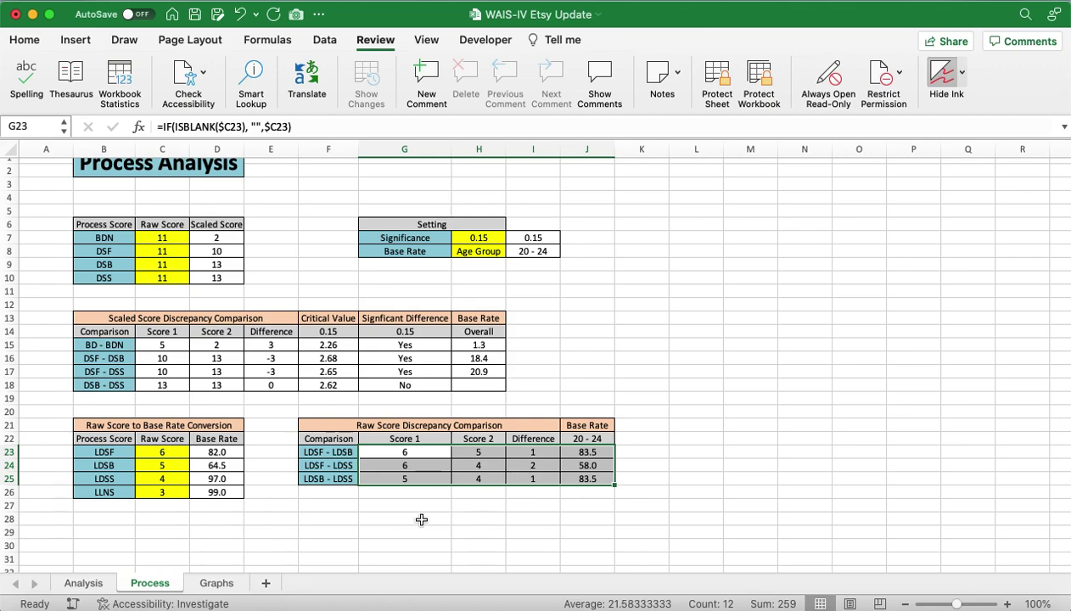
{"action": "left_click", "coordinate": [275, 518]}
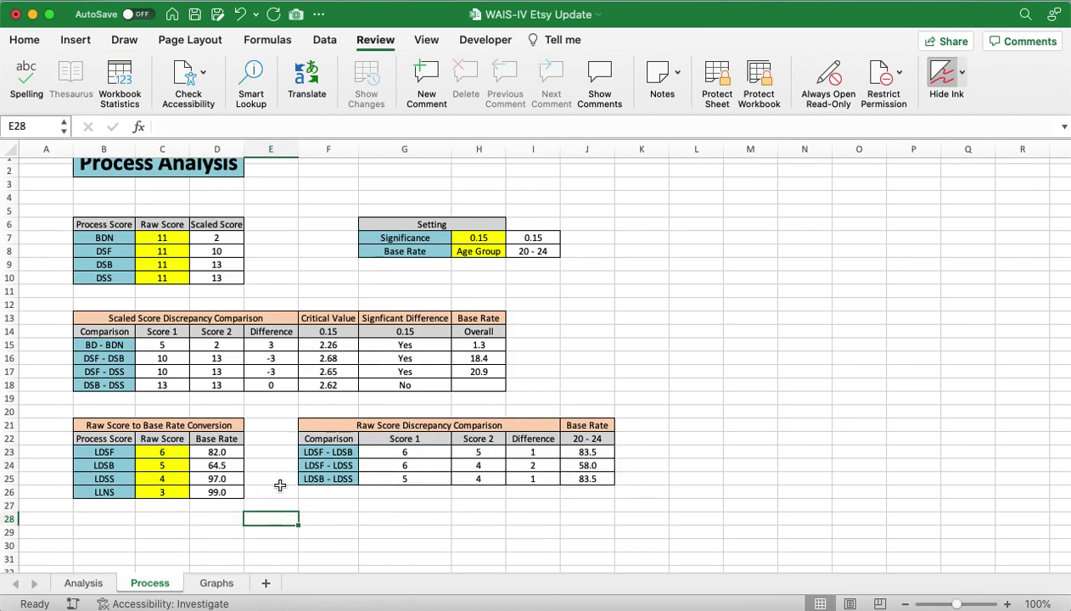
- Try a raw score of 6 for LDSB, and inspect the base rate formula of the LDSF - LDSB comparison
{"action": "left_click", "coordinate": [174, 466]}
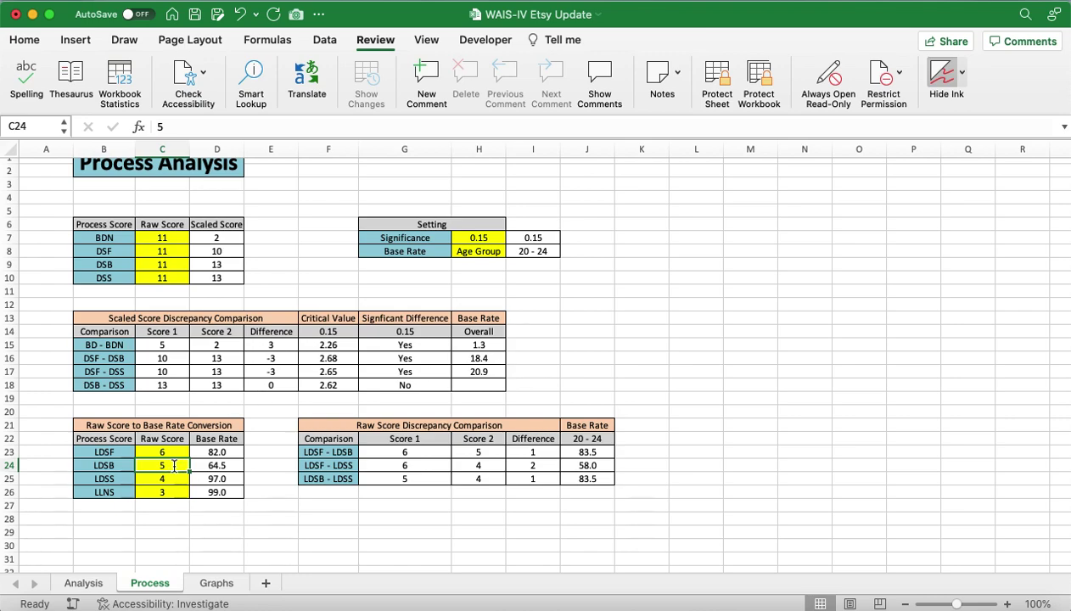
{"action": "type", "text": "6"}
{"action": "key", "text": "Return"}
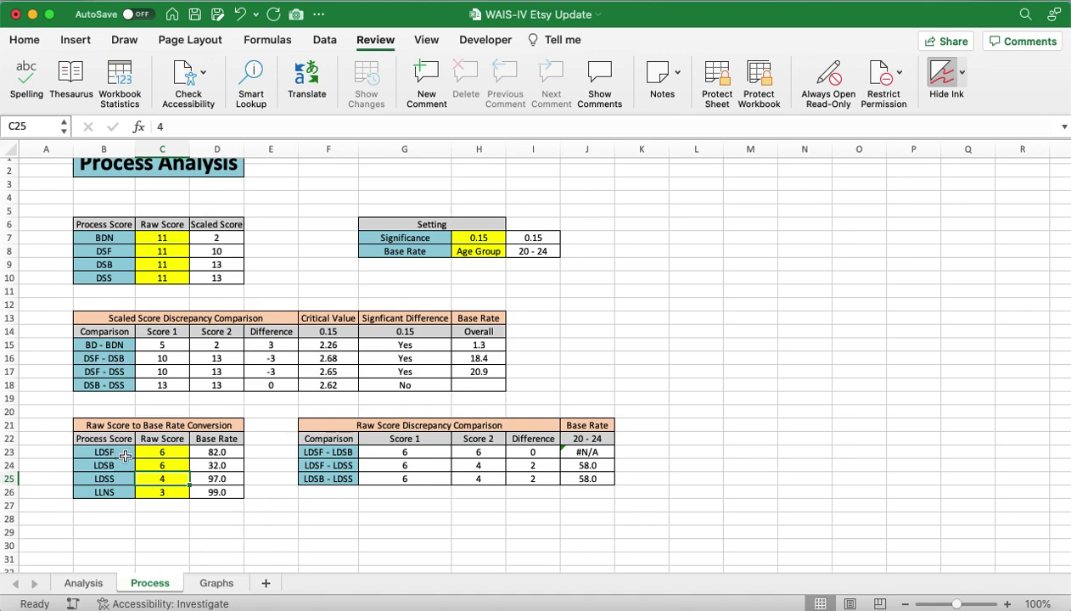
{"action": "left_click", "coordinate": [597, 452]}
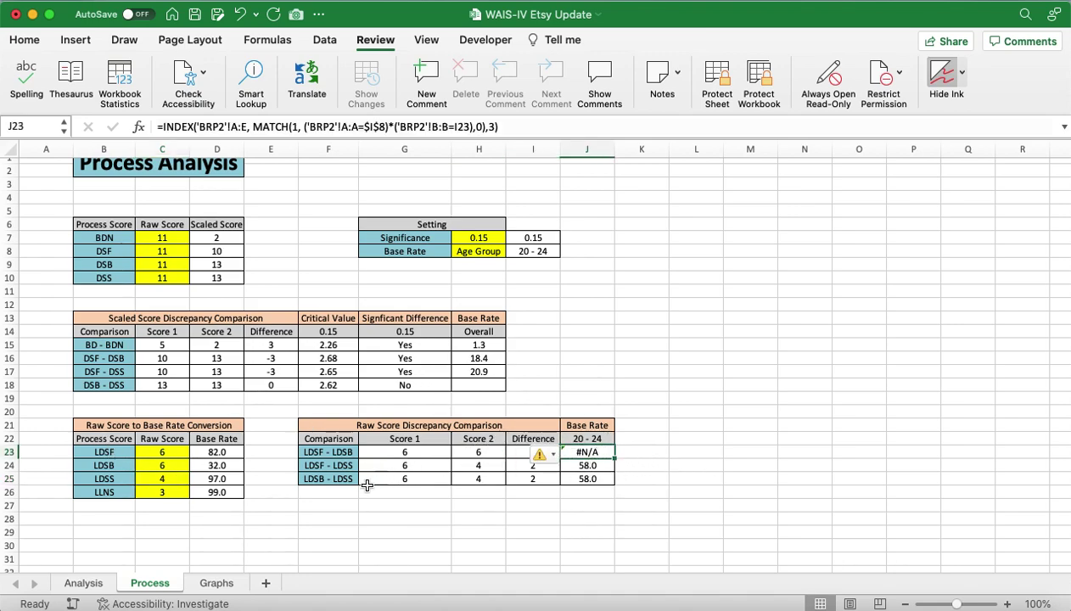
{"action": "left_click", "coordinate": [258, 465]}
- Set the LDSB raw score back to 5
{"action": "left_click", "coordinate": [176, 465]}
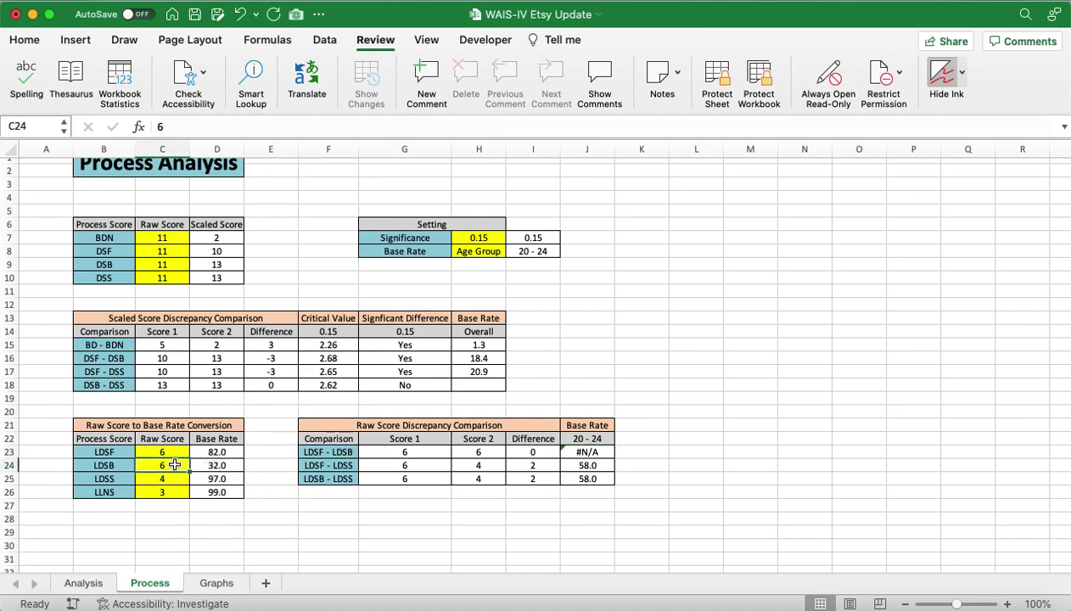
{"action": "type", "text": "5"}
{"action": "key", "text": "Return"}
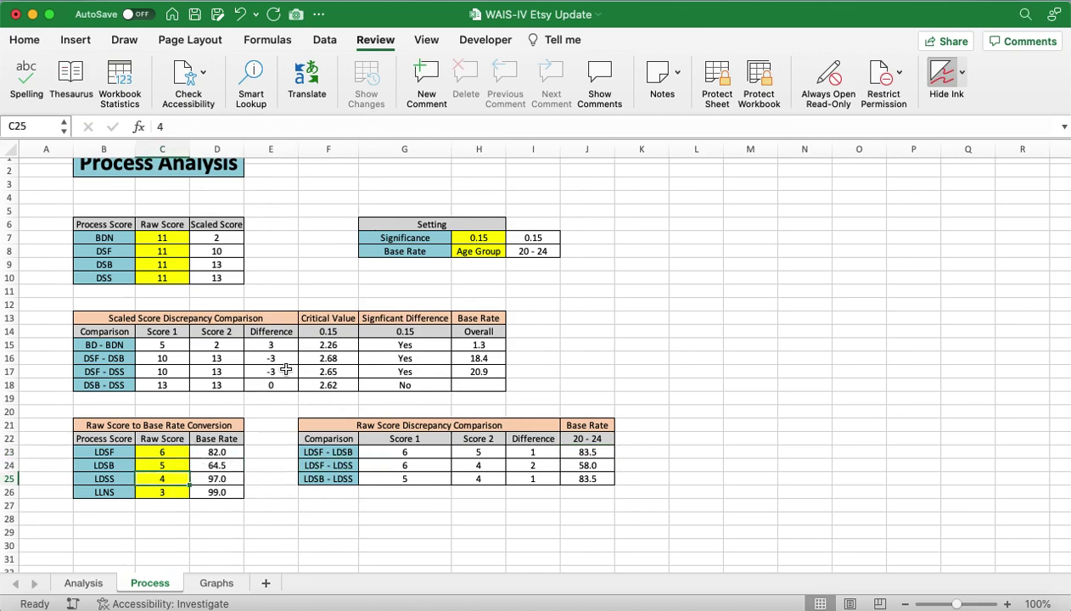
- On the Graphs sheet, examine the Subtest Scaled Score Profile and Composite Score Profile charts with their score tables
{"action": "left_click", "coordinate": [217, 583]}
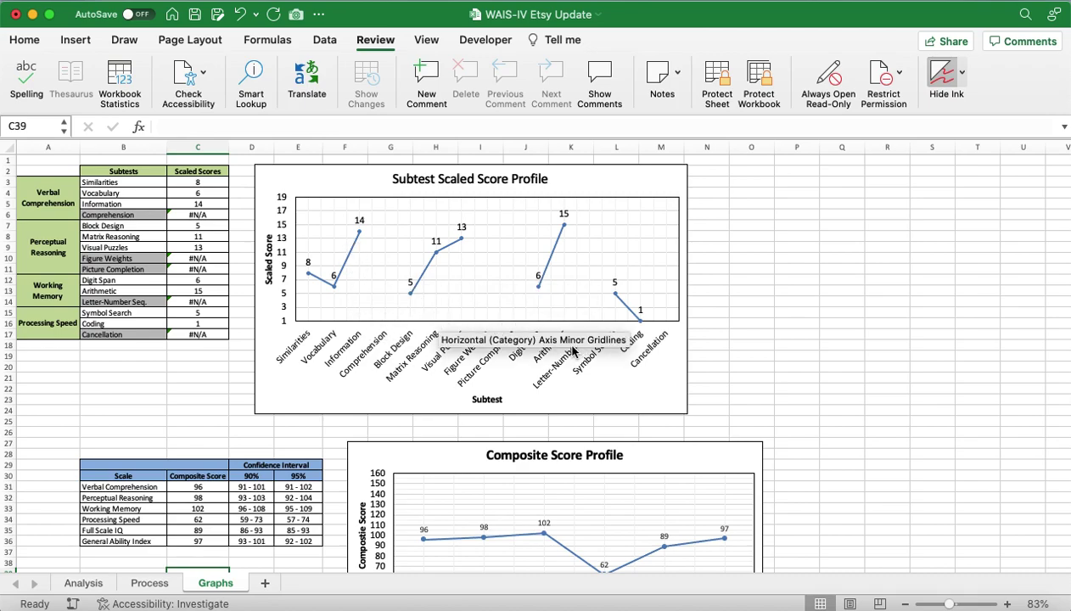
{"action": "scroll", "coordinate": [481, 338], "scroll_direction": "down", "scroll_amount": 1}
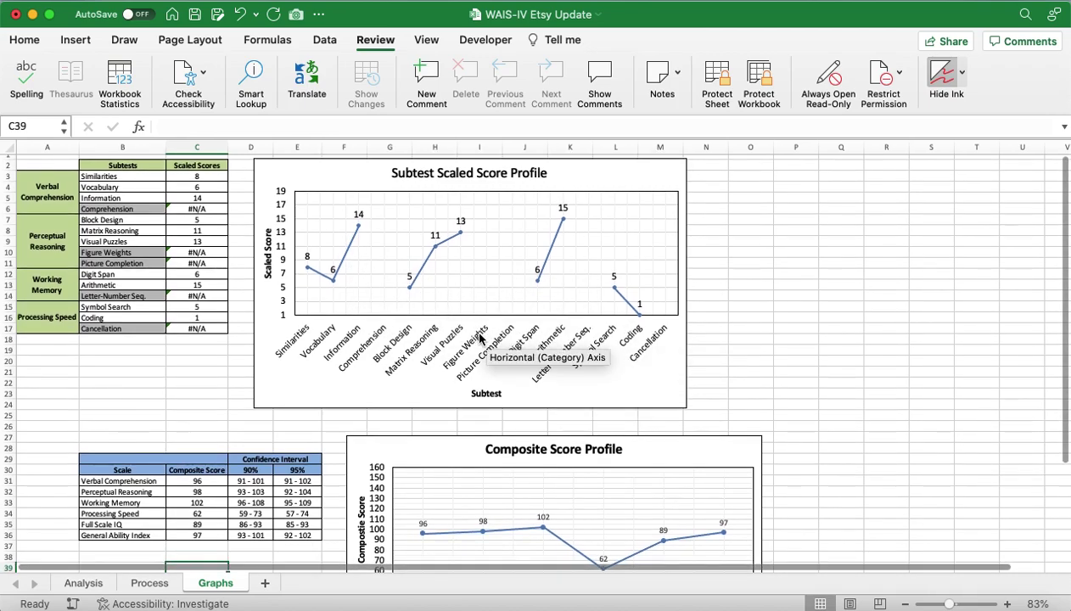
{"action": "scroll", "coordinate": [480, 339], "scroll_direction": "up", "scroll_amount": 1}
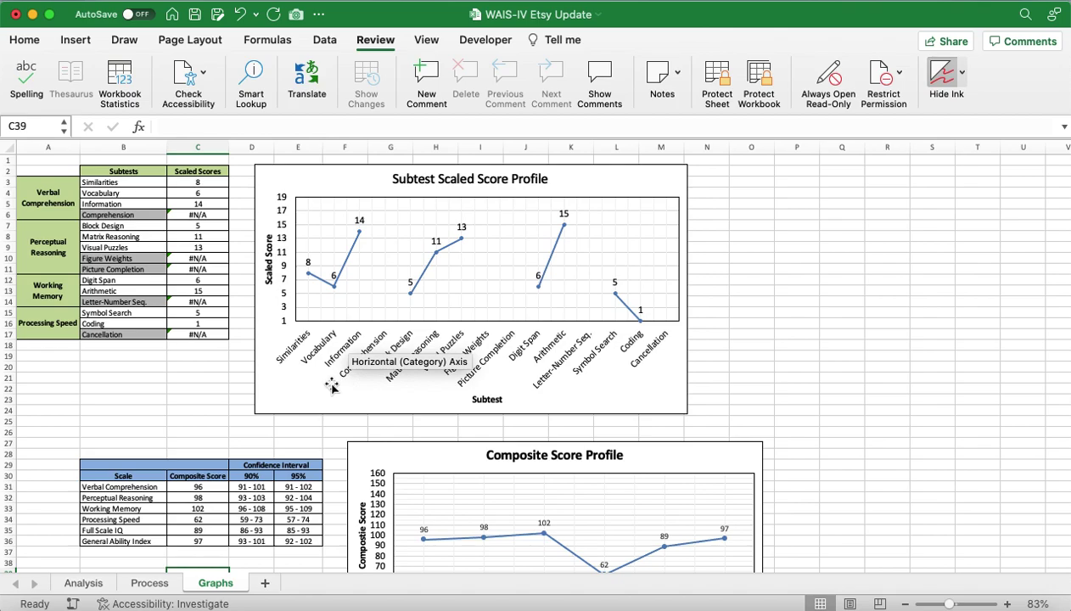
{"action": "scroll", "coordinate": [507, 355], "scroll_direction": "down", "scroll_amount": 3}
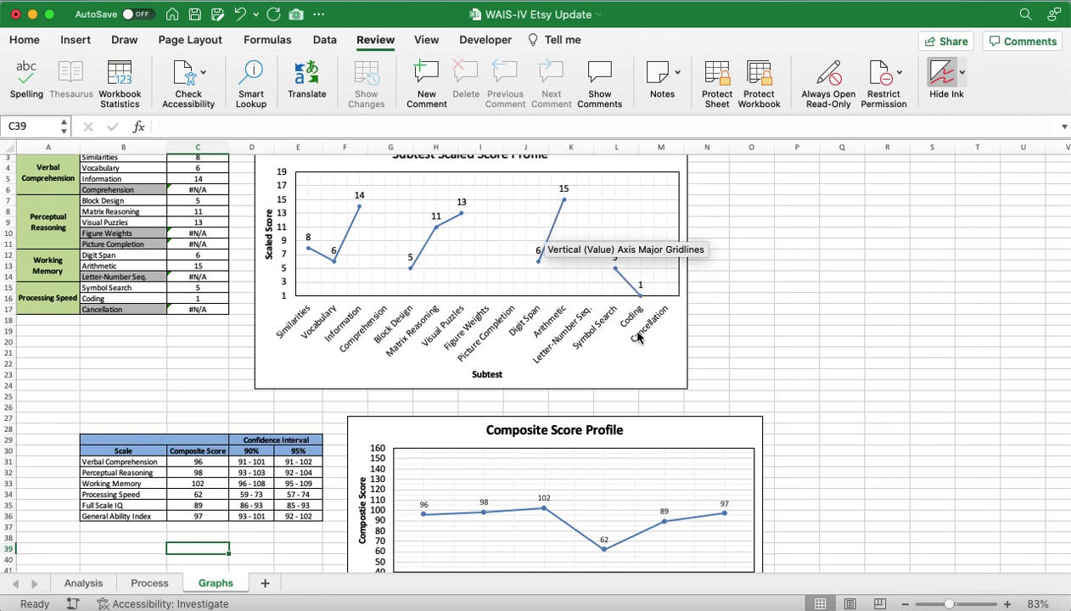
{"action": "scroll", "coordinate": [454, 334], "scroll_direction": "down", "scroll_amount": 10}
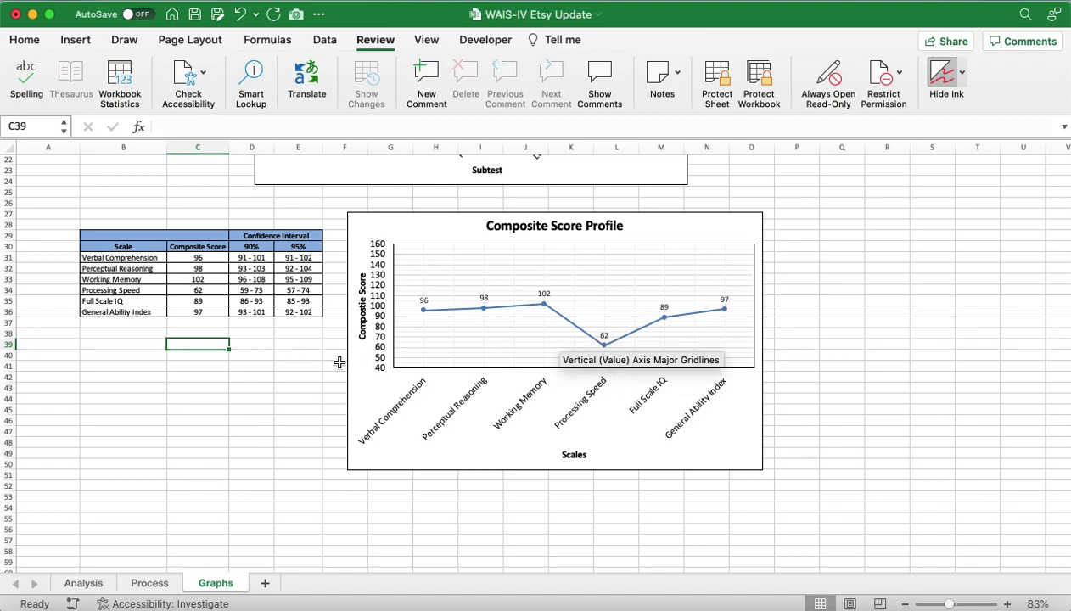
- Return to the Analysis sheet and view the test dates and the Total Raw Score to Scaled Score Conversion table
{"action": "left_click", "coordinate": [83, 583]}
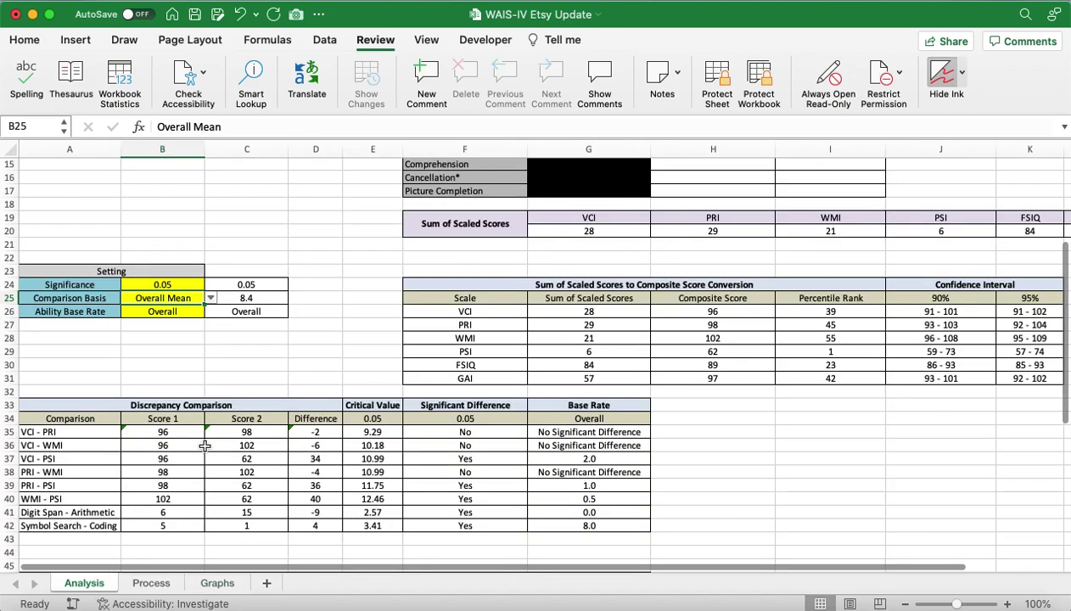
{"action": "scroll", "coordinate": [268, 347], "scroll_direction": "up", "scroll_amount": 5}
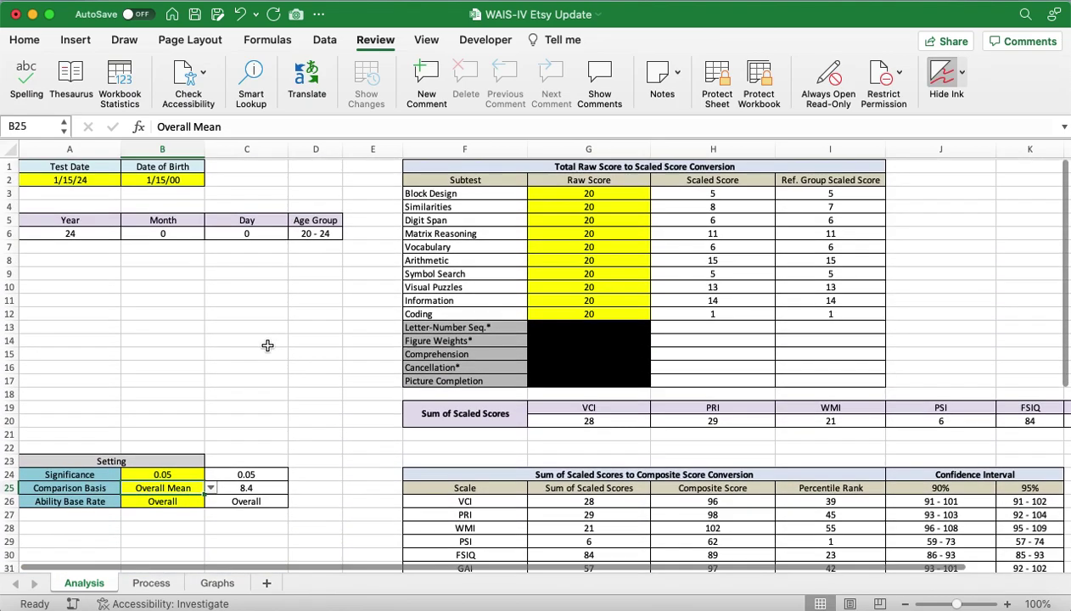